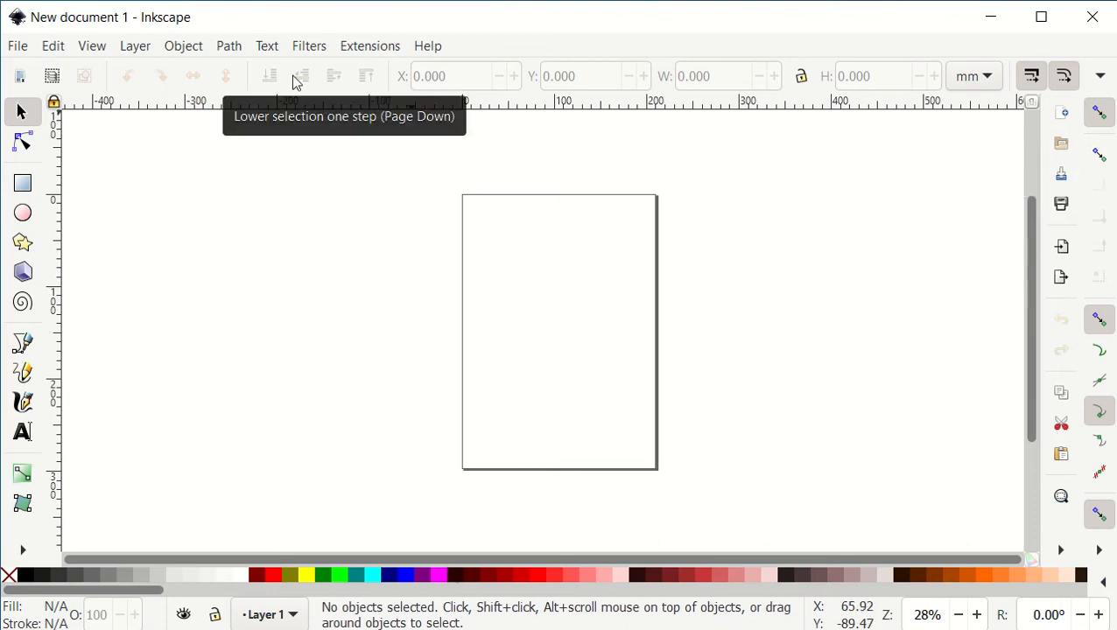
Switch the interface to the Default layout
left_click(96, 49)
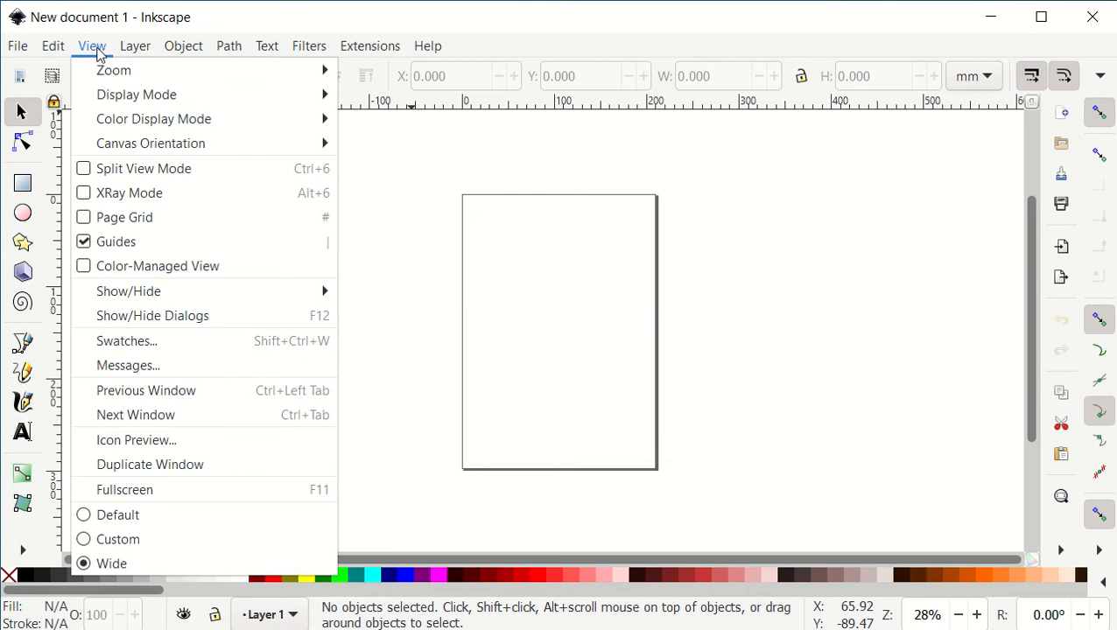
left_click(143, 522)
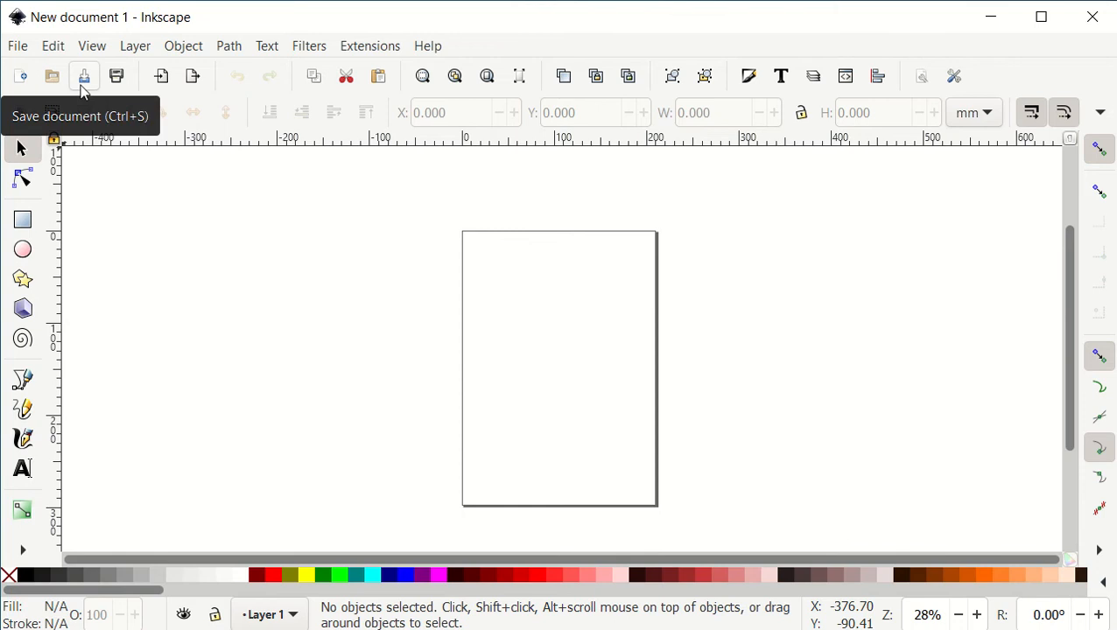
Draw a closed triangle about 98 mm wide and 102 mm high near the page centre with the Pen tool and fill it red
left_click(24, 382)
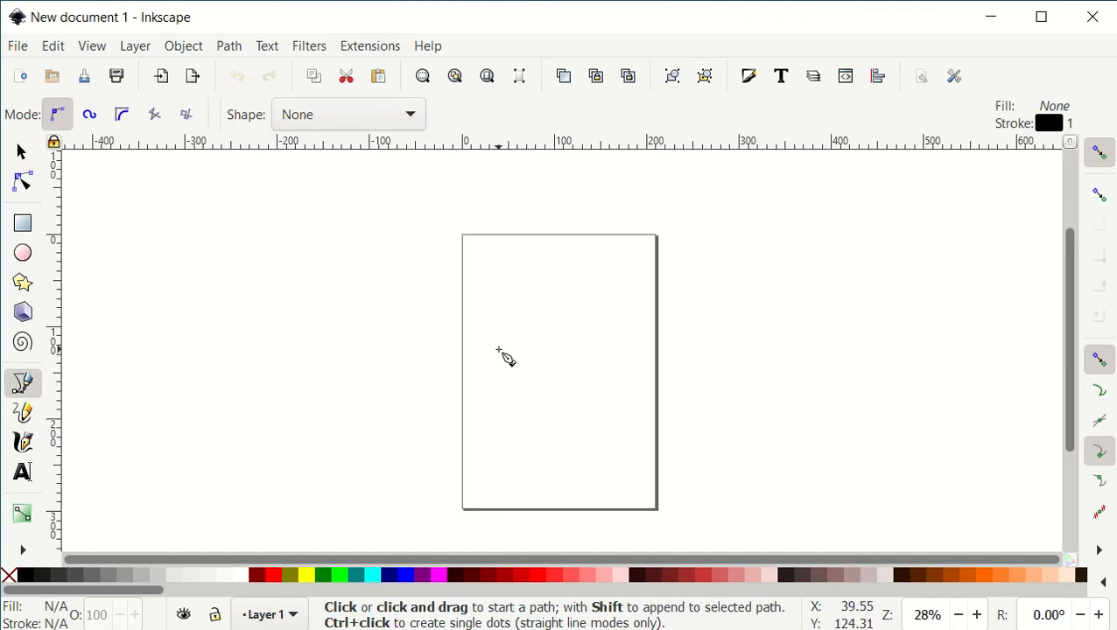
left_click(507, 395)
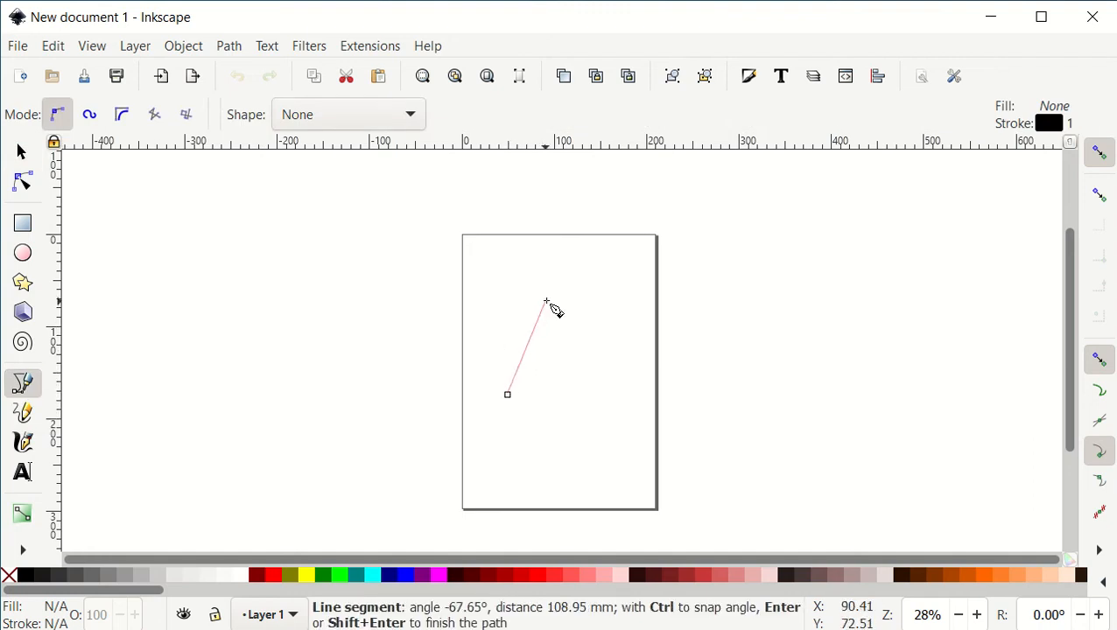
left_click(547, 301)
left_click(596, 394)
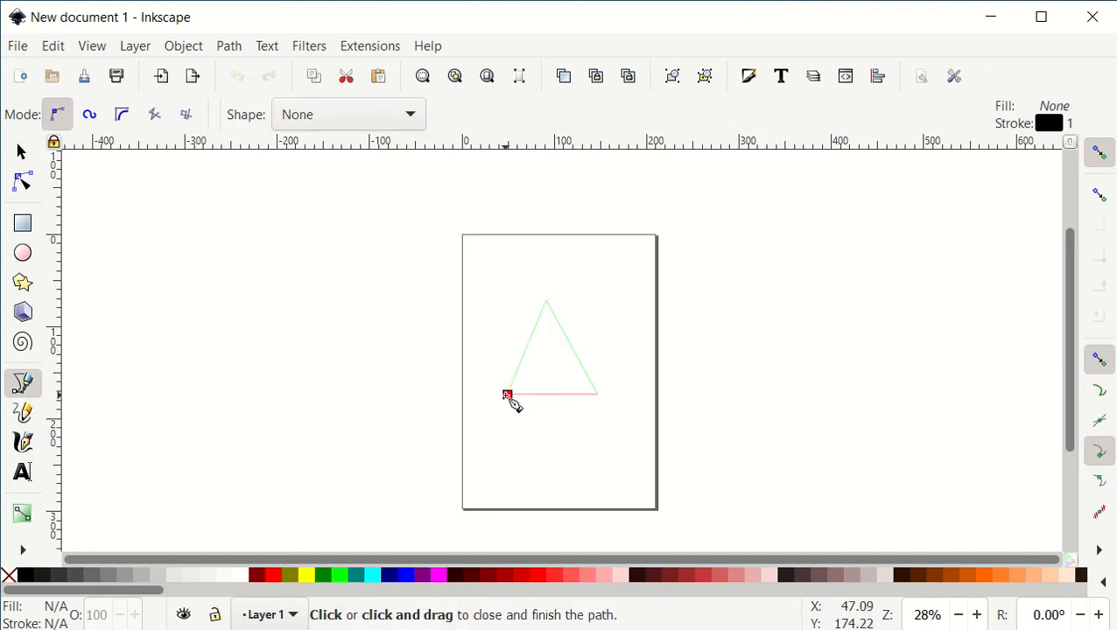
left_click(507, 395)
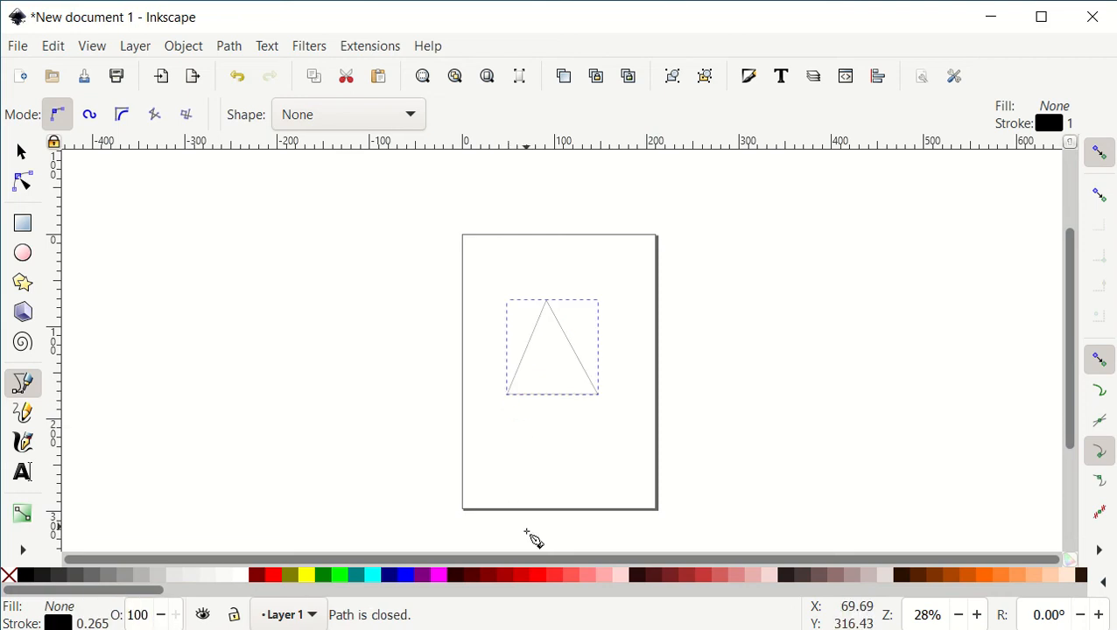
left_click(539, 580)
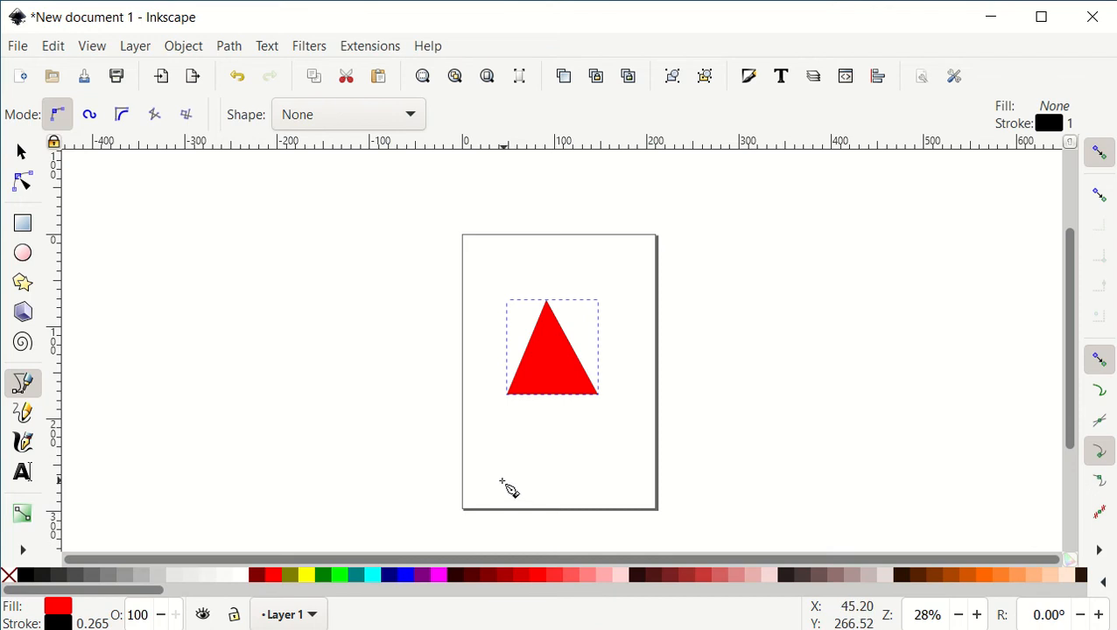
Draw an open, slightly rising straight line below the triangle
left_click(494, 469)
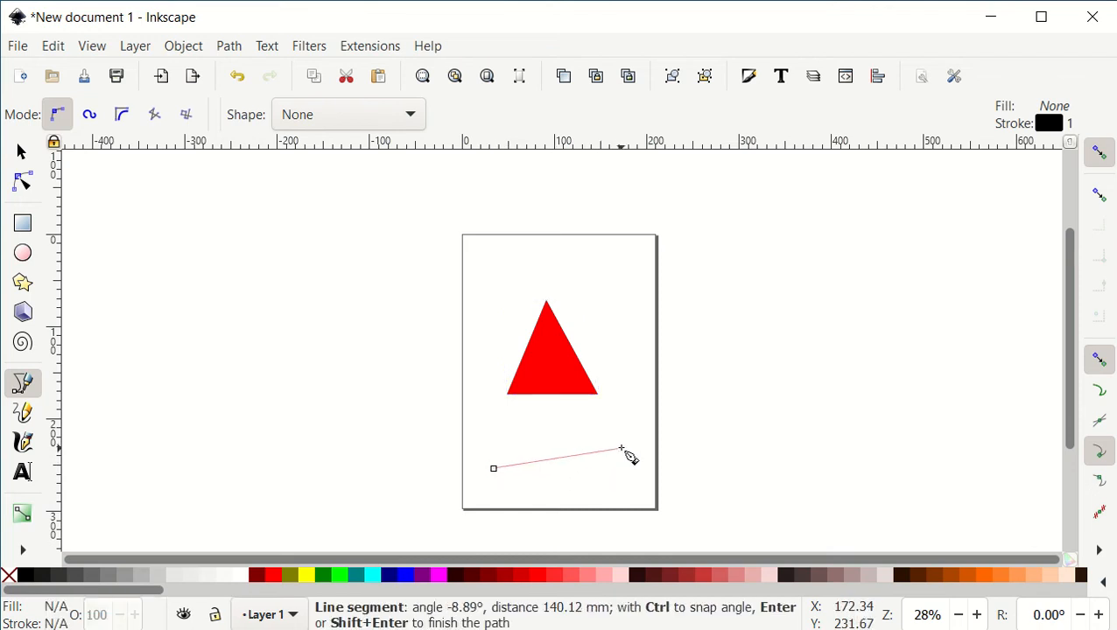
left_click(616, 440)
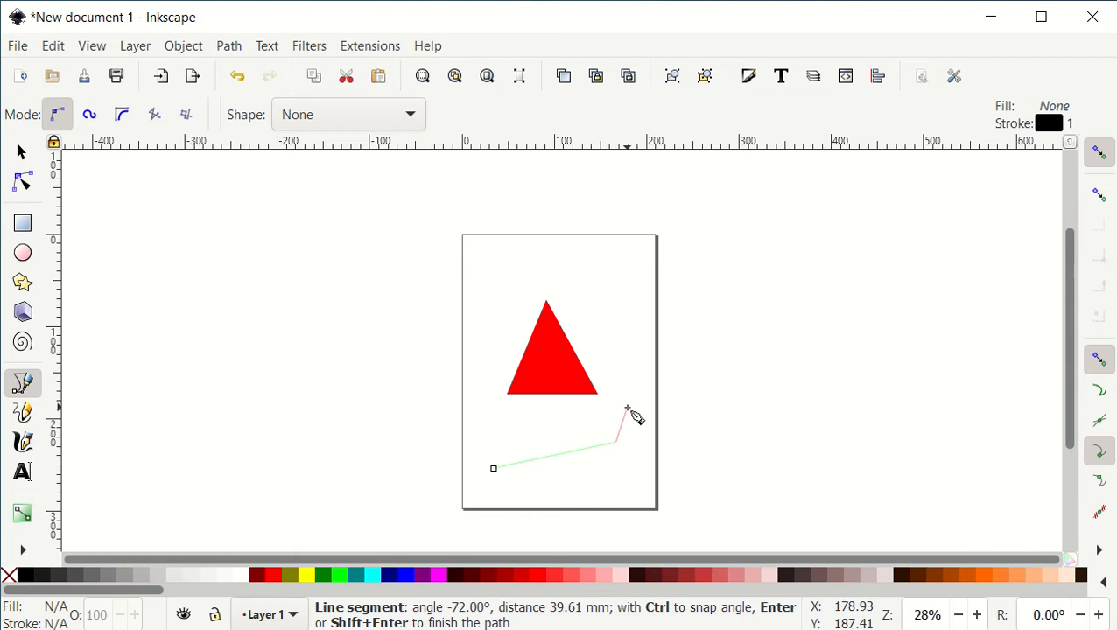
key("Return")
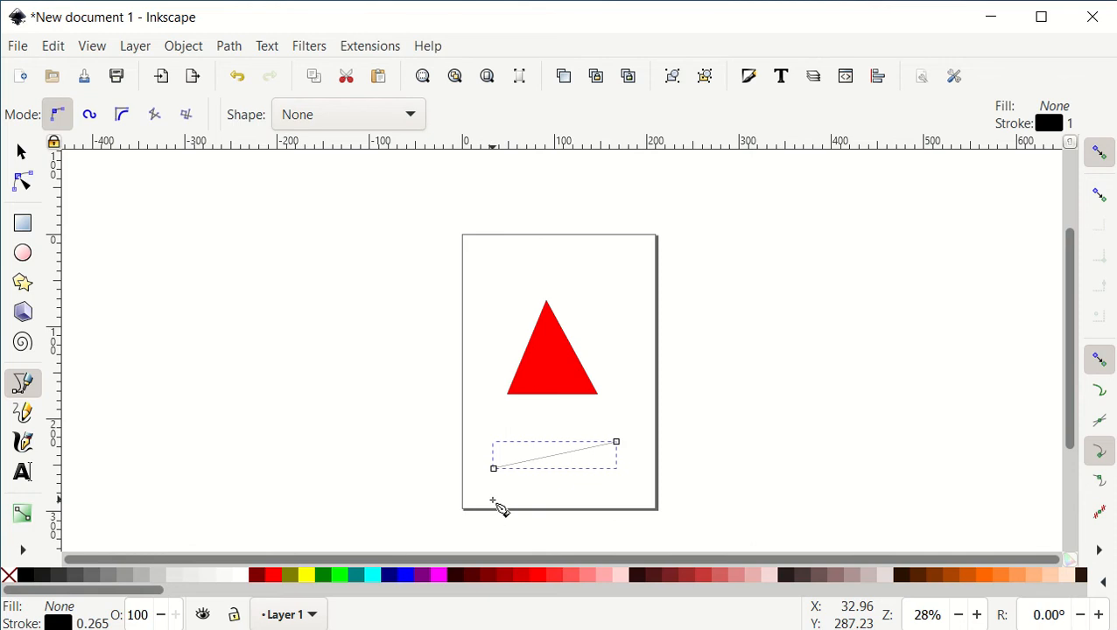
Draw an open wavy path below the line, mixing curved and straight segments, about 344 mm wide and 92 mm high, extending past the page's right edge
left_click(493, 499)
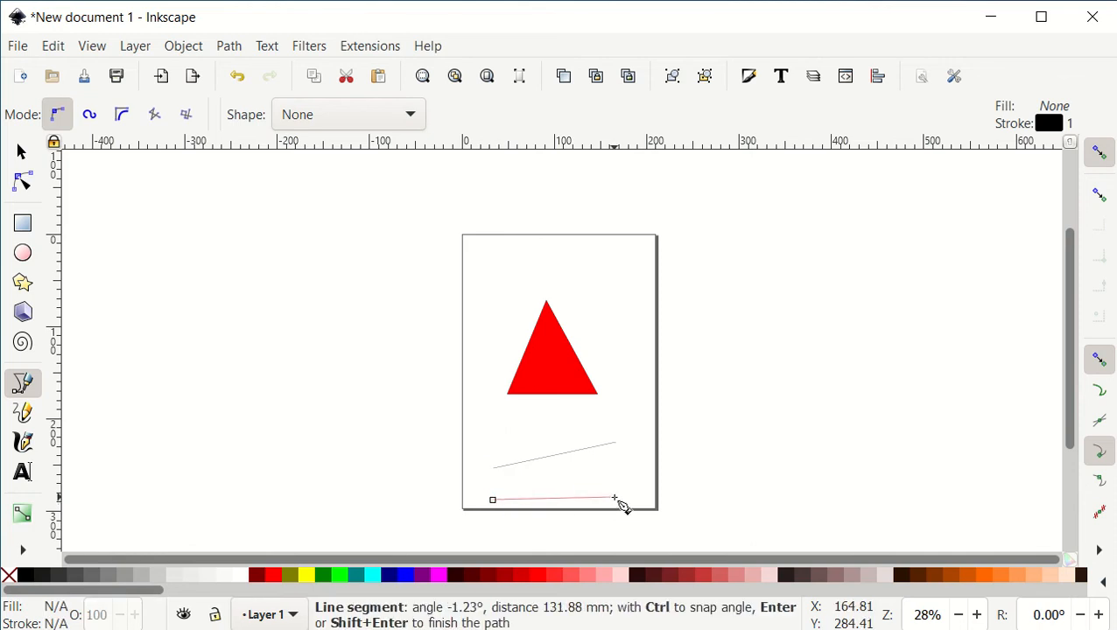
left_click_drag(616, 498, 646, 447)
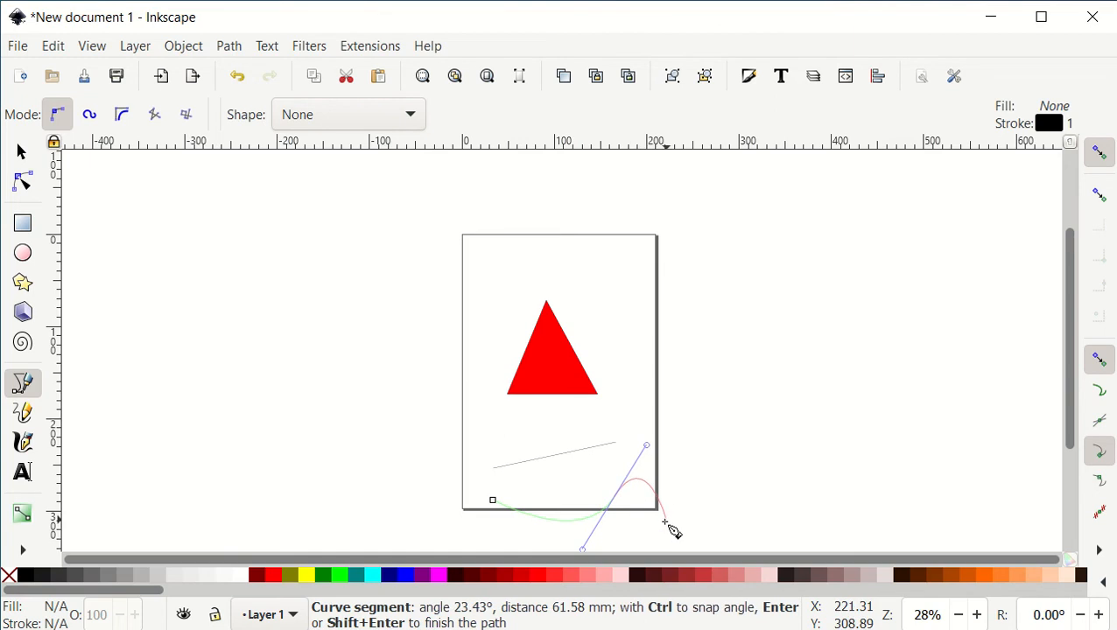
left_click(668, 523)
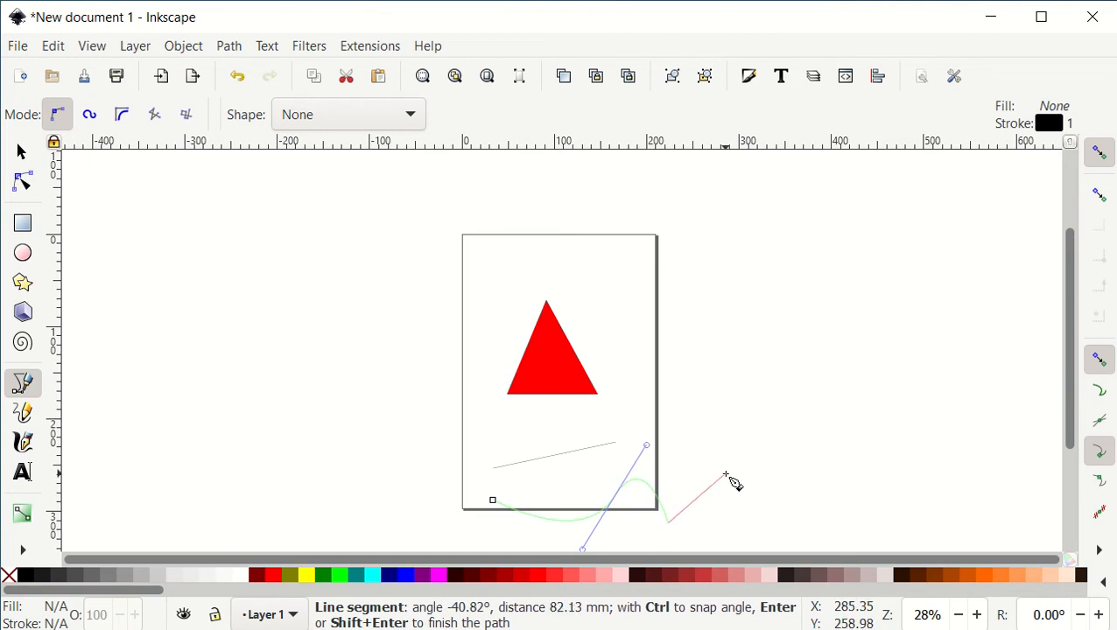
left_click(726, 475)
left_click_drag(750, 518, 768, 490)
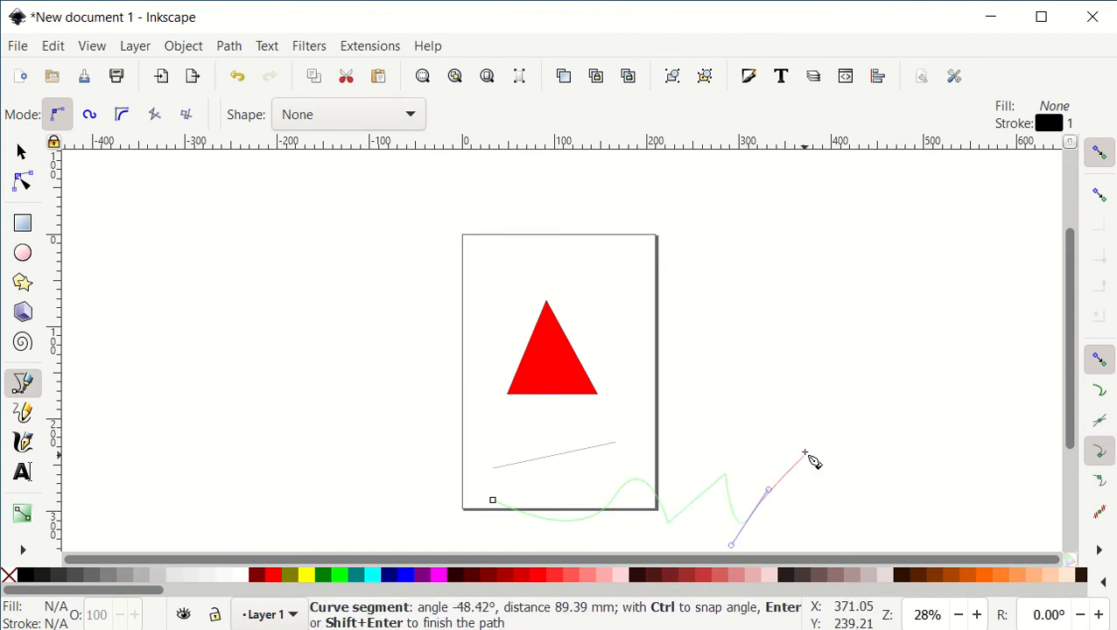
left_click_drag(806, 454, 826, 492)
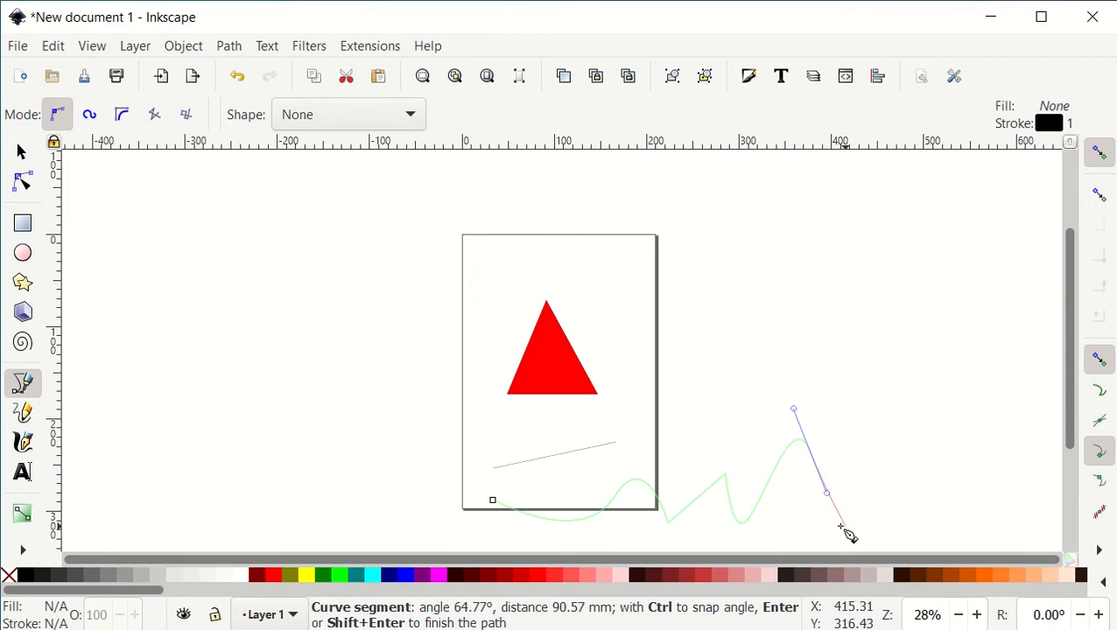
key("Return")
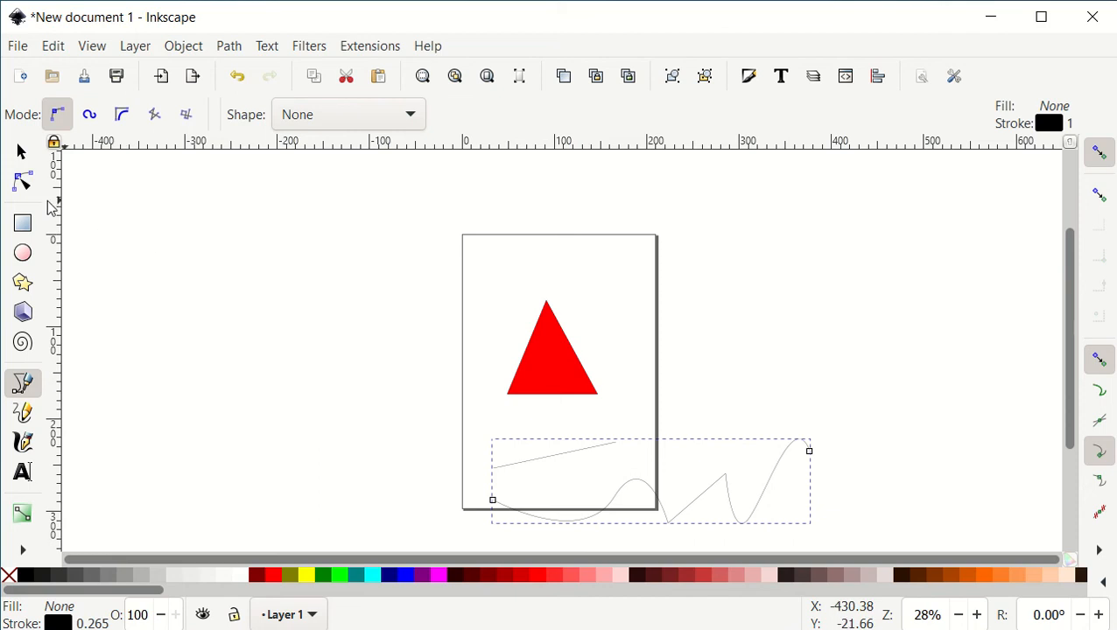
Move the wavy path to about X -365, Y 68 mm and reshape it by shifting its second and third nodes and the second node's handle
left_click(22, 152)
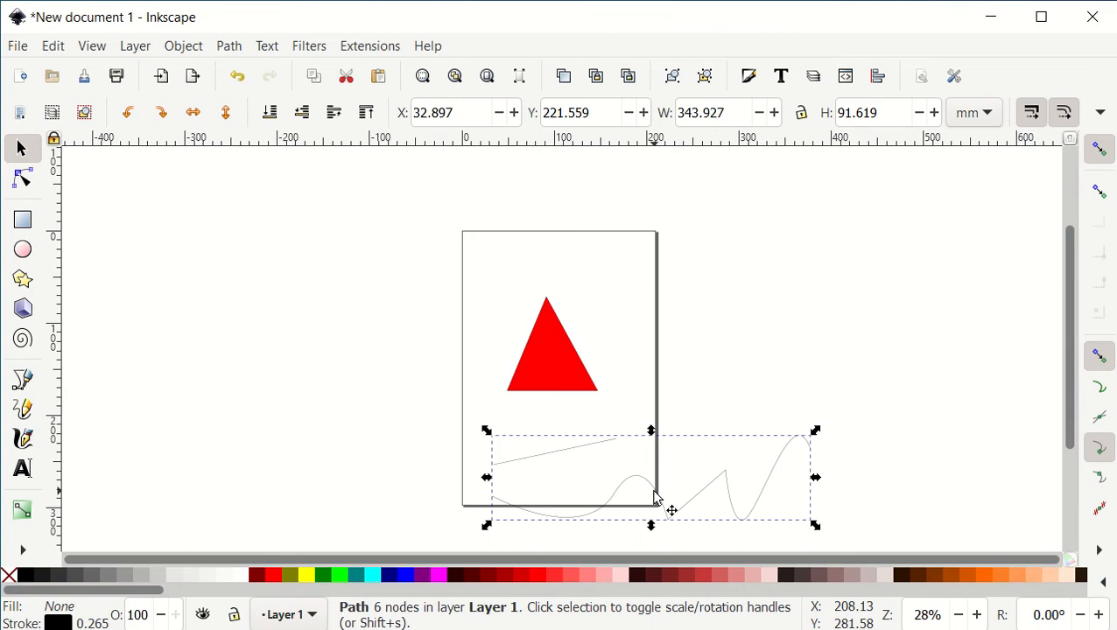
mouse_move(654, 497)
left_mouse_down()
mouse_move(426, 461)
mouse_move(281, 354)
left_mouse_up()
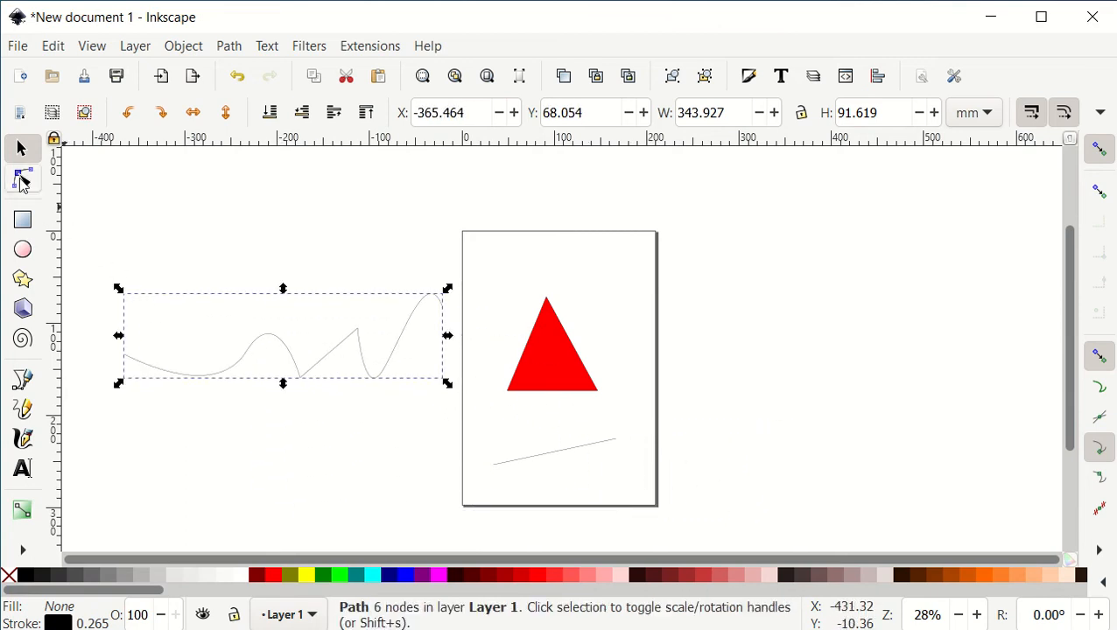
left_click(23, 179)
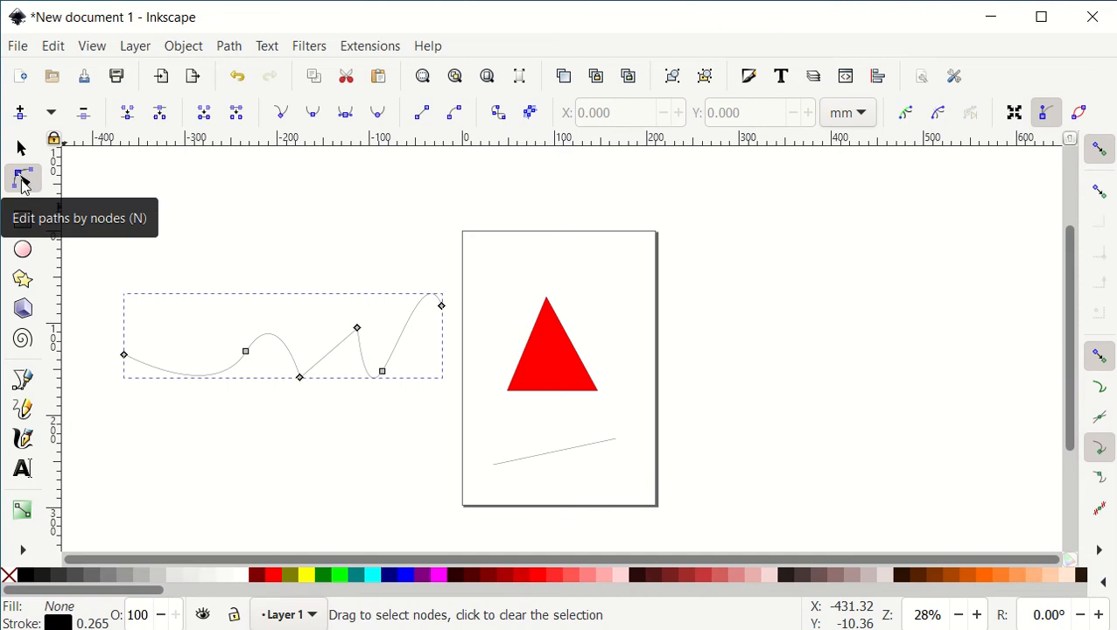
left_click_drag(245, 351, 216, 357)
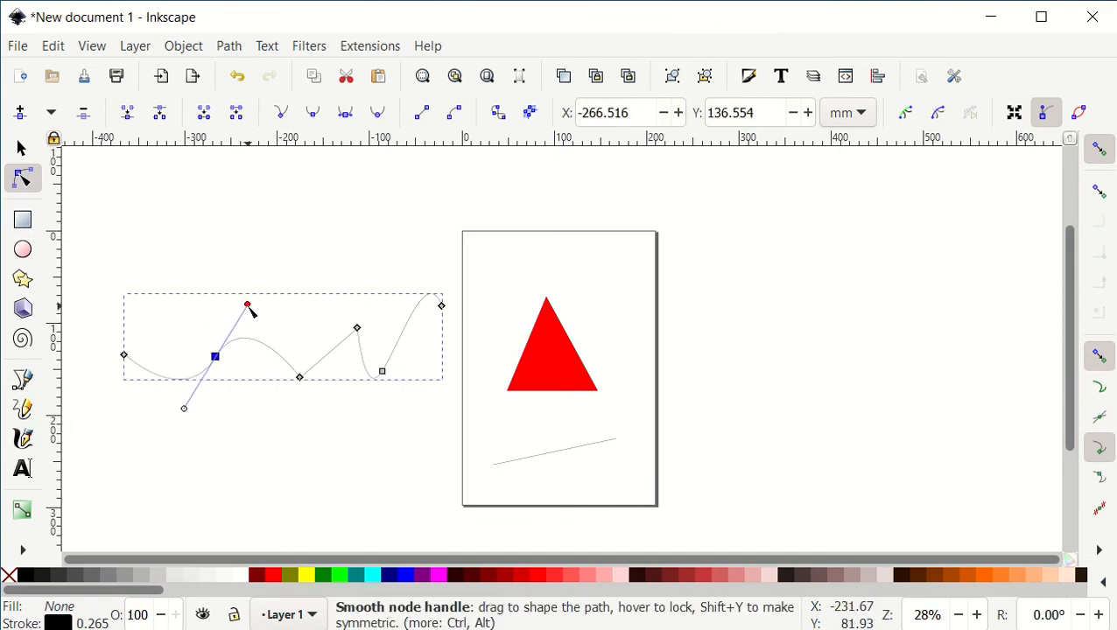
left_click_drag(248, 307, 227, 402)
left_click_drag(299, 377, 280, 337)
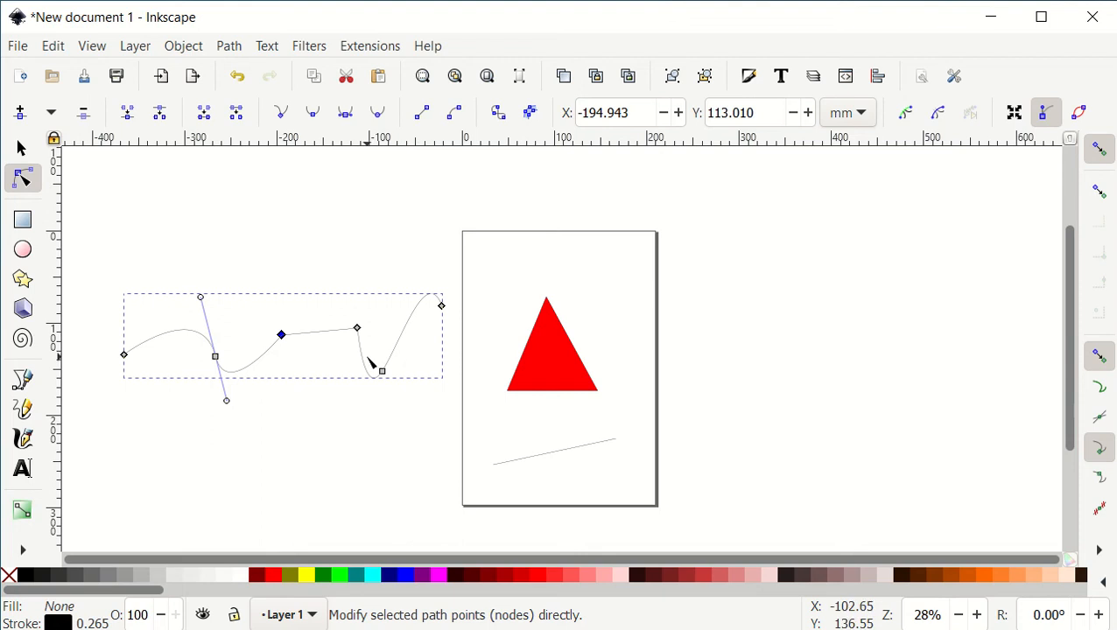
Shift the wavy path to about X -394, Y 92 mm, and make its third node smooth with its right handle pulled downward
left_click(22, 149)
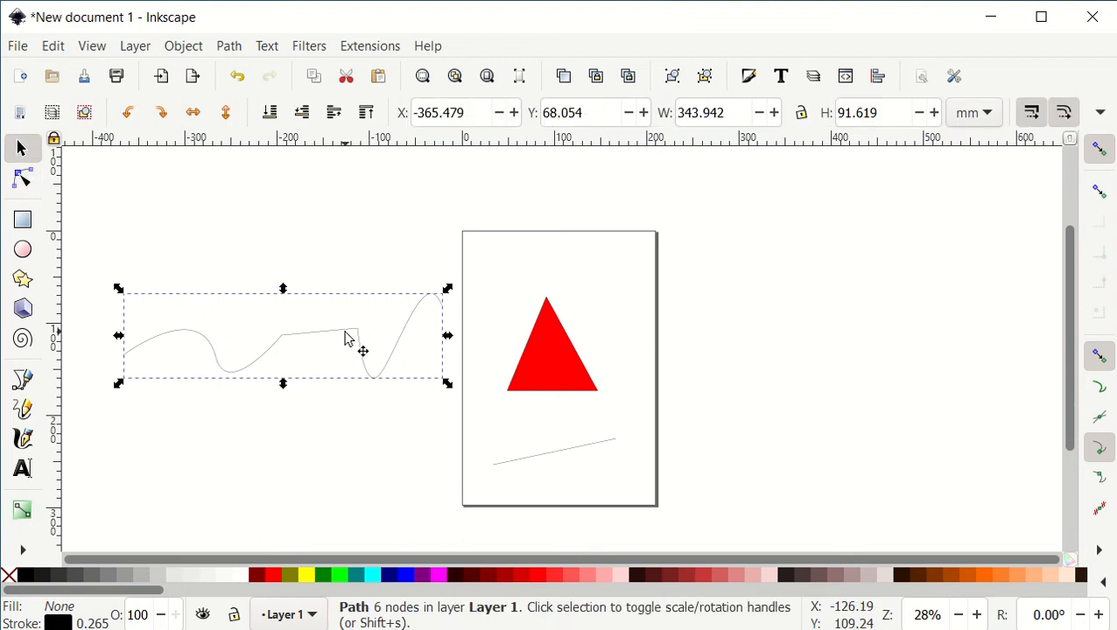
left_click_drag(357, 346, 334, 372)
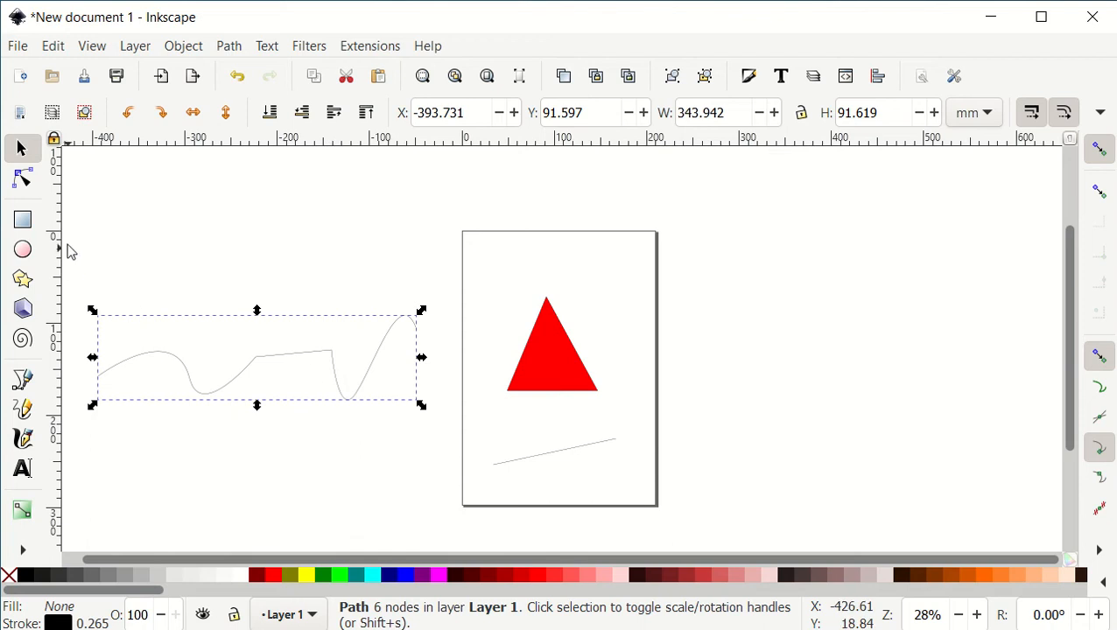
left_click(23, 179)
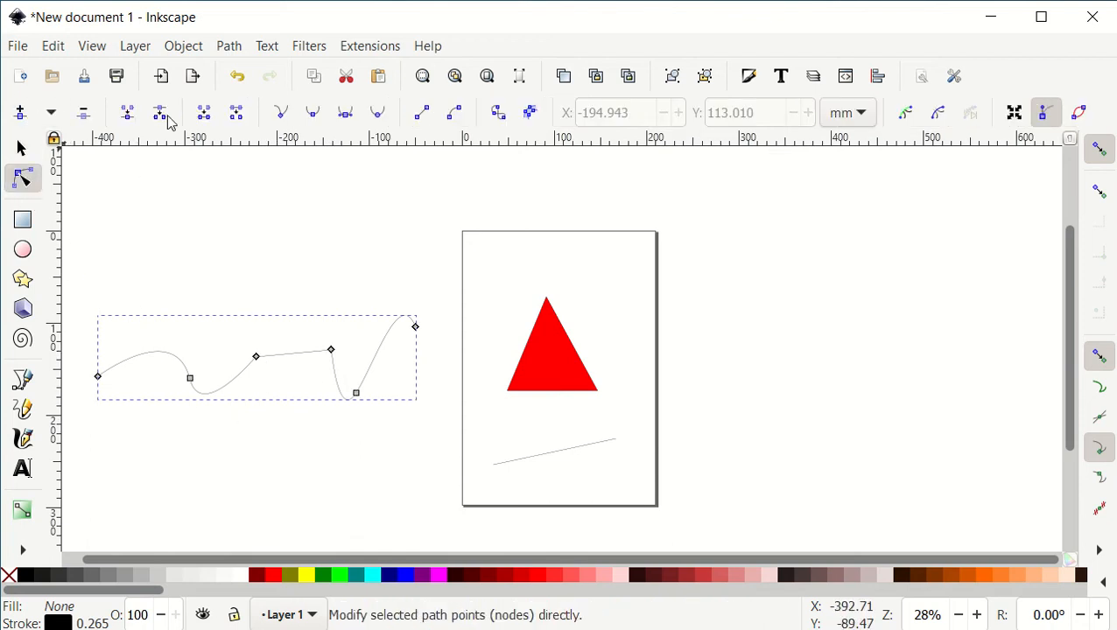
left_click(255, 358)
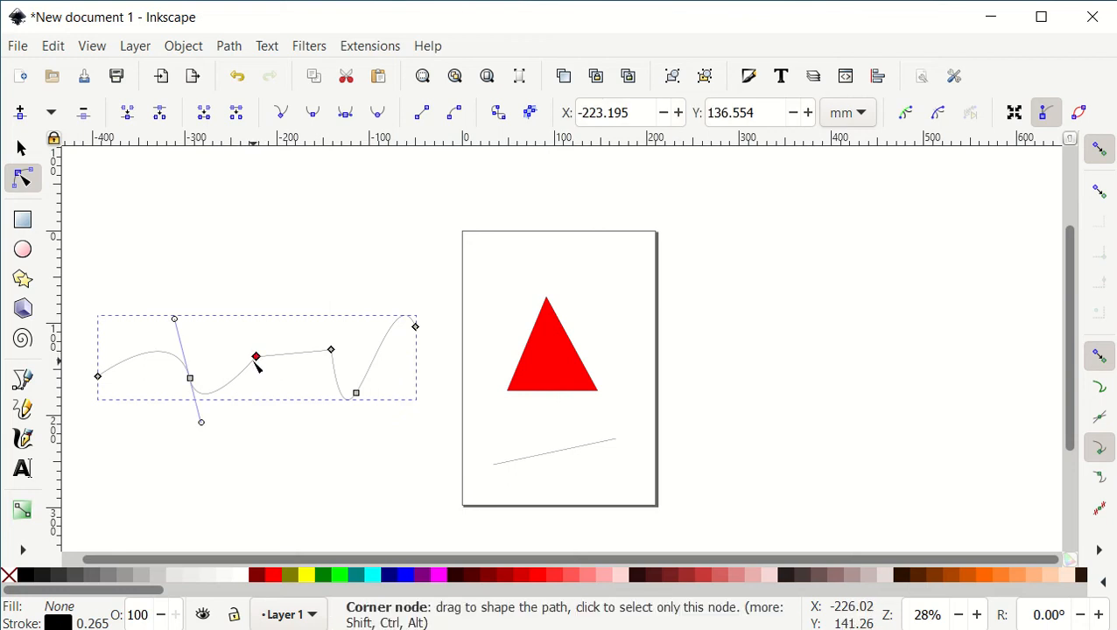
left_click(314, 114)
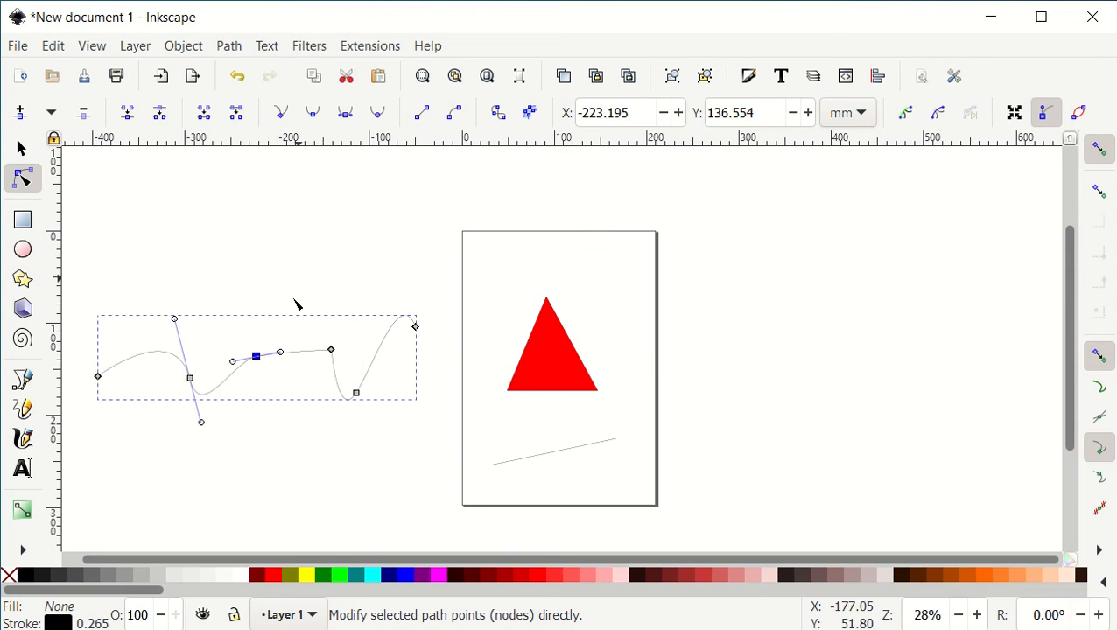
left_click_drag(280, 354, 277, 399)
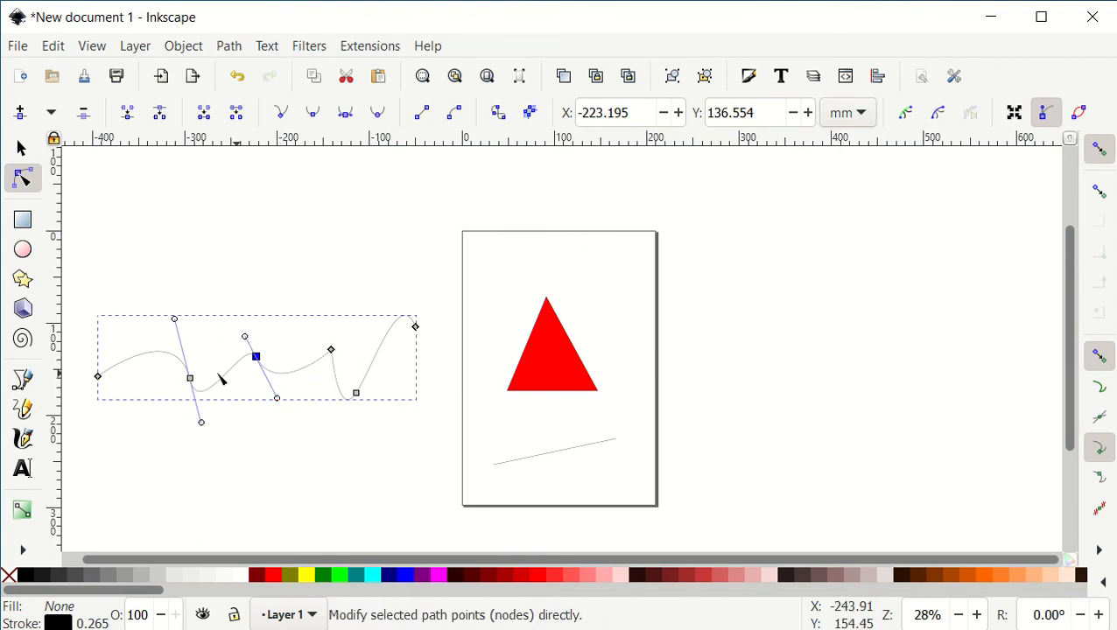
Convert the wavy path's second node to a corner and swing its lower handle upward to form a sharp cusp
left_click(191, 379)
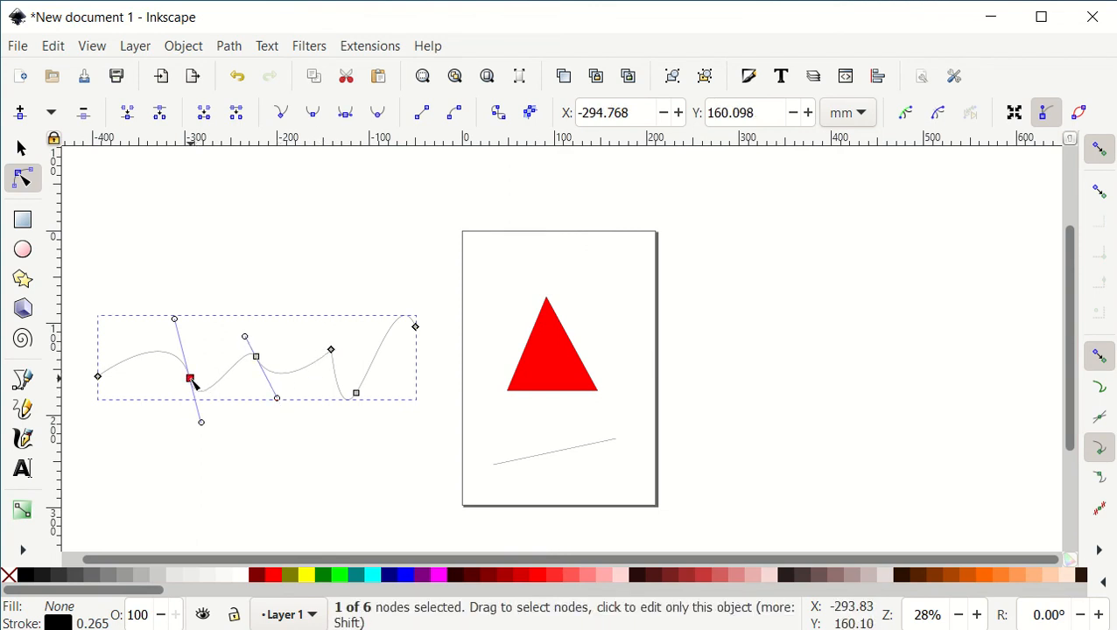
left_click(285, 118)
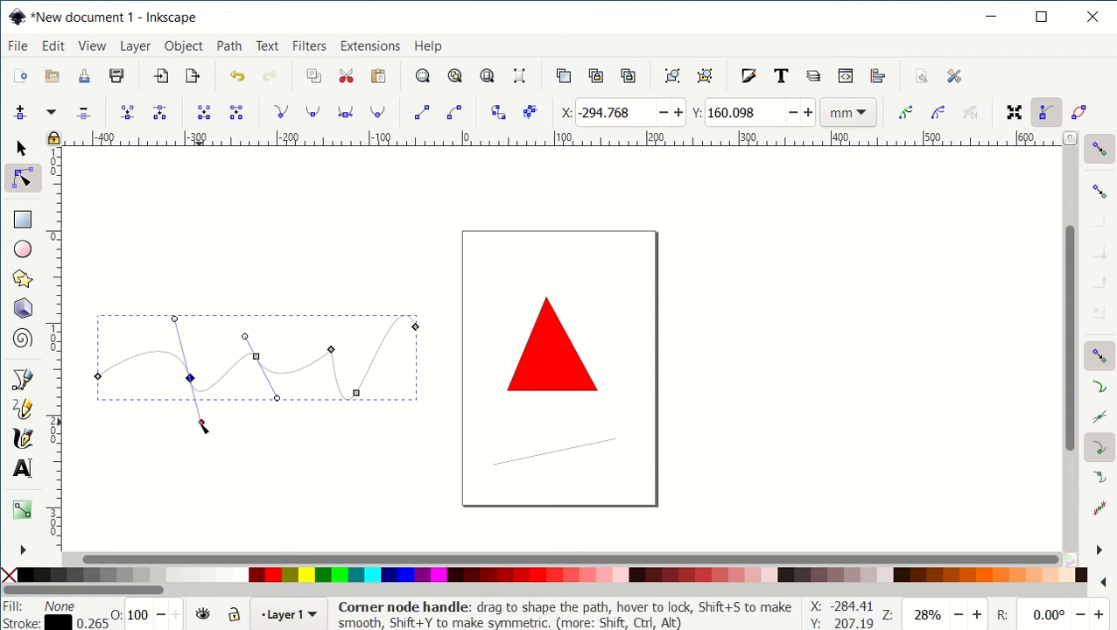
left_click_drag(203, 423, 195, 325)
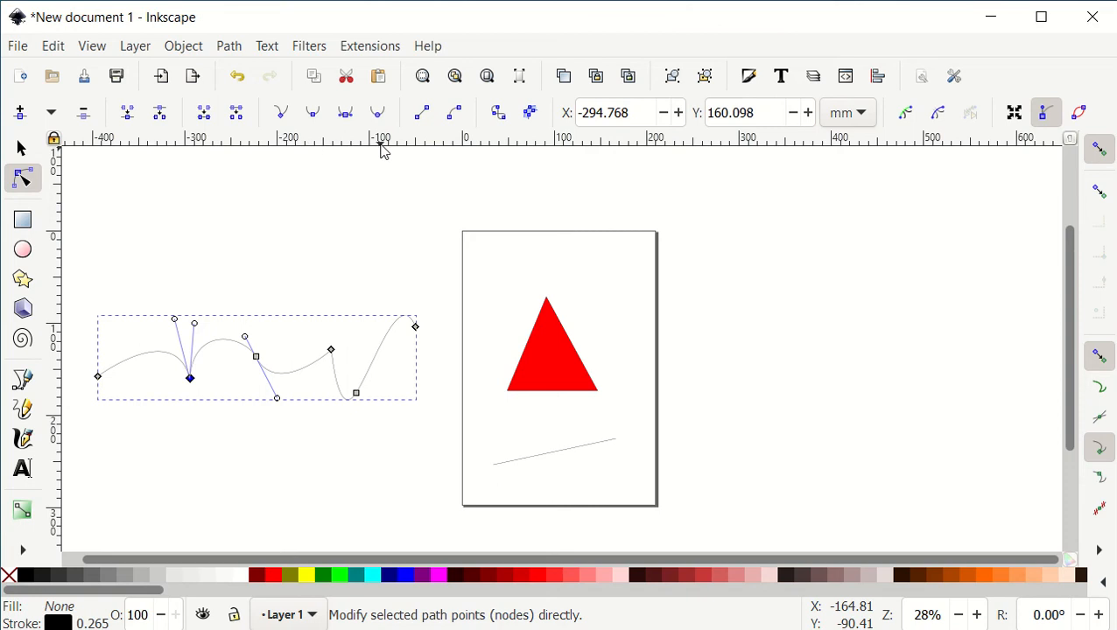
left_click(21, 148)
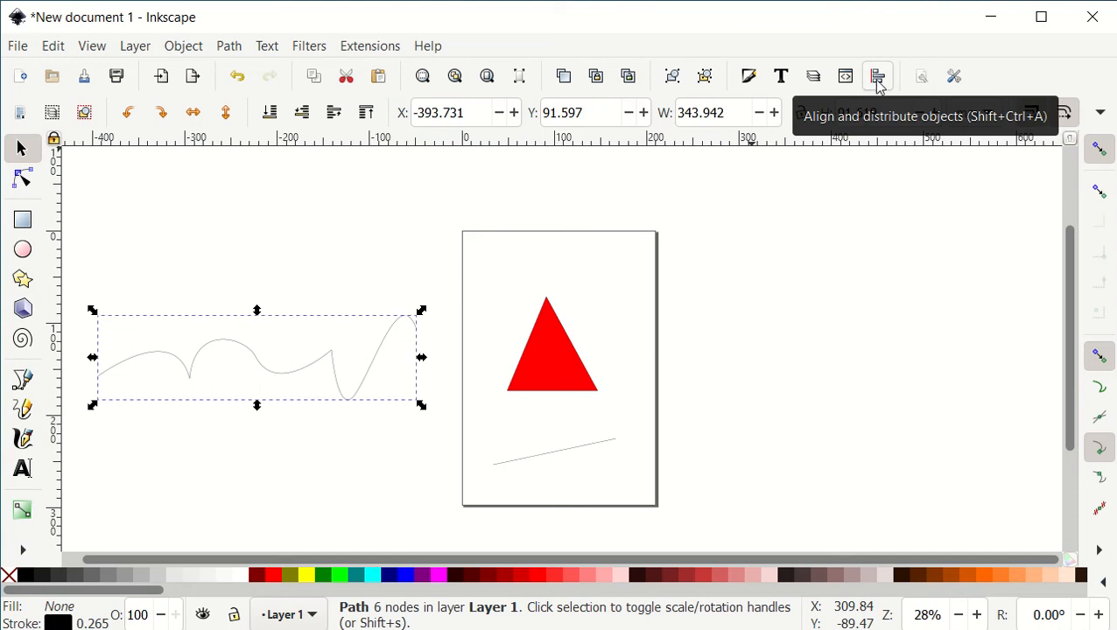
Open the fill settings for the red triangle with the colour wheel, and bring the palette's blue swatches into view
left_click(751, 81)
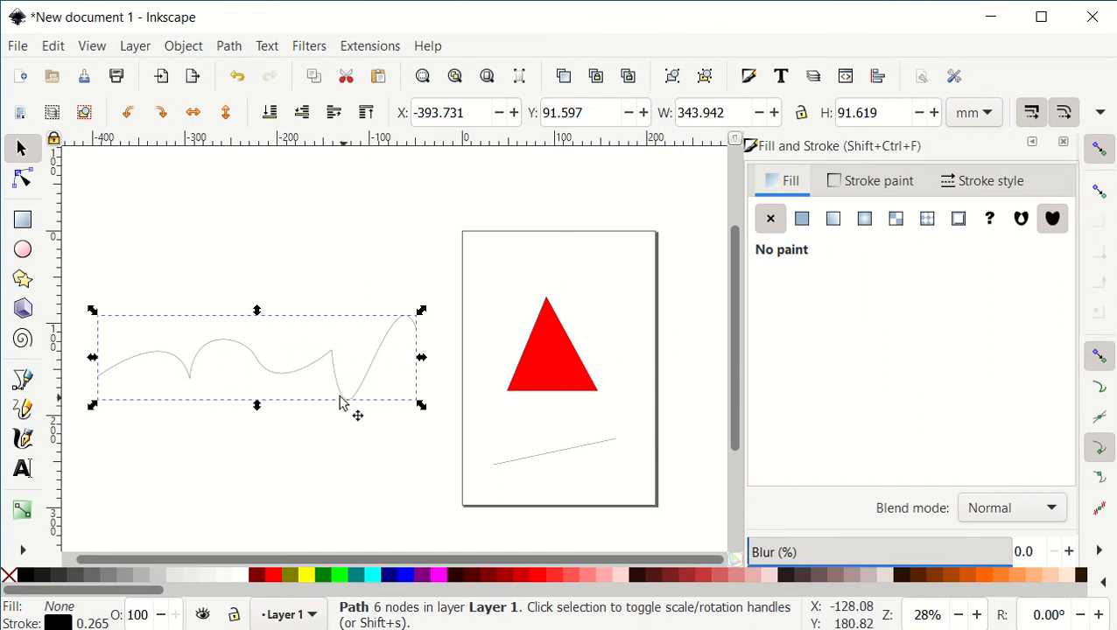
left_click(561, 363)
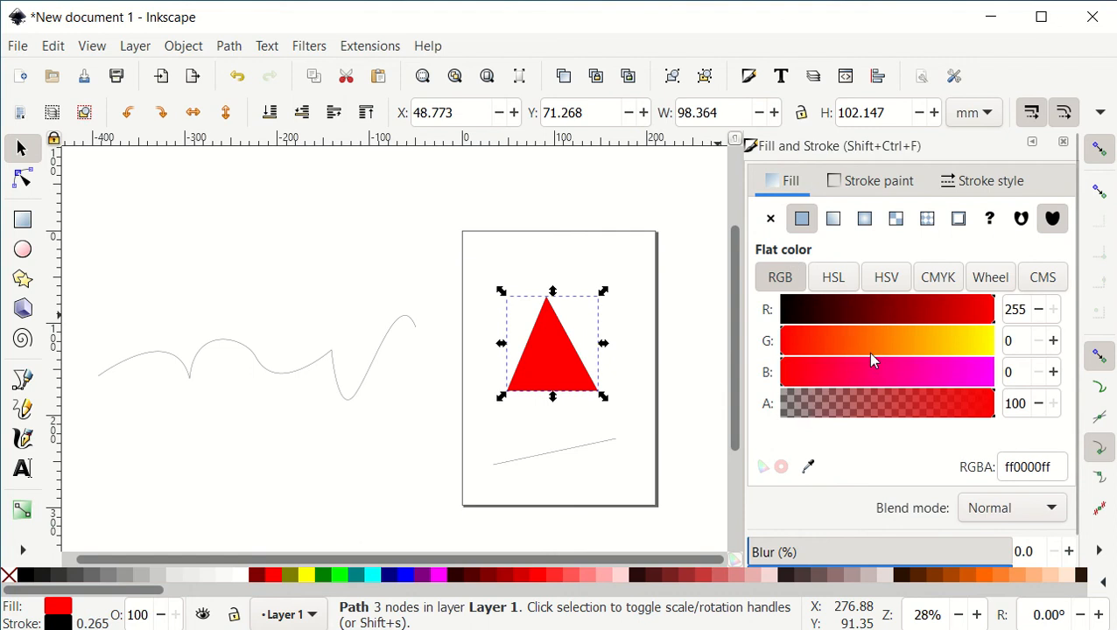
left_click(994, 280)
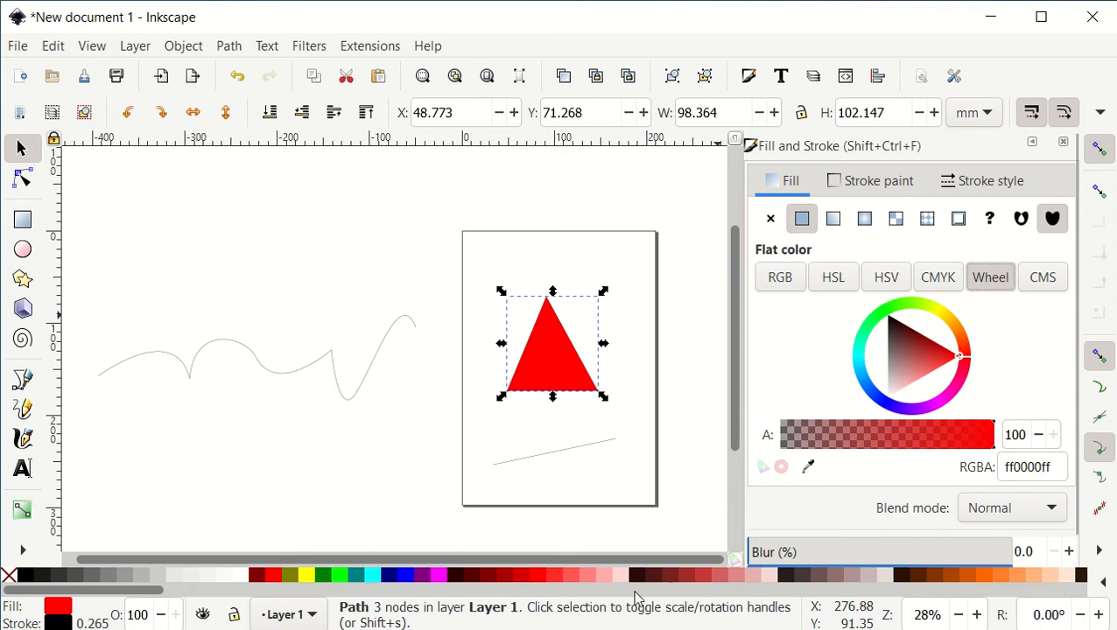
left_click_drag(145, 592, 806, 600)
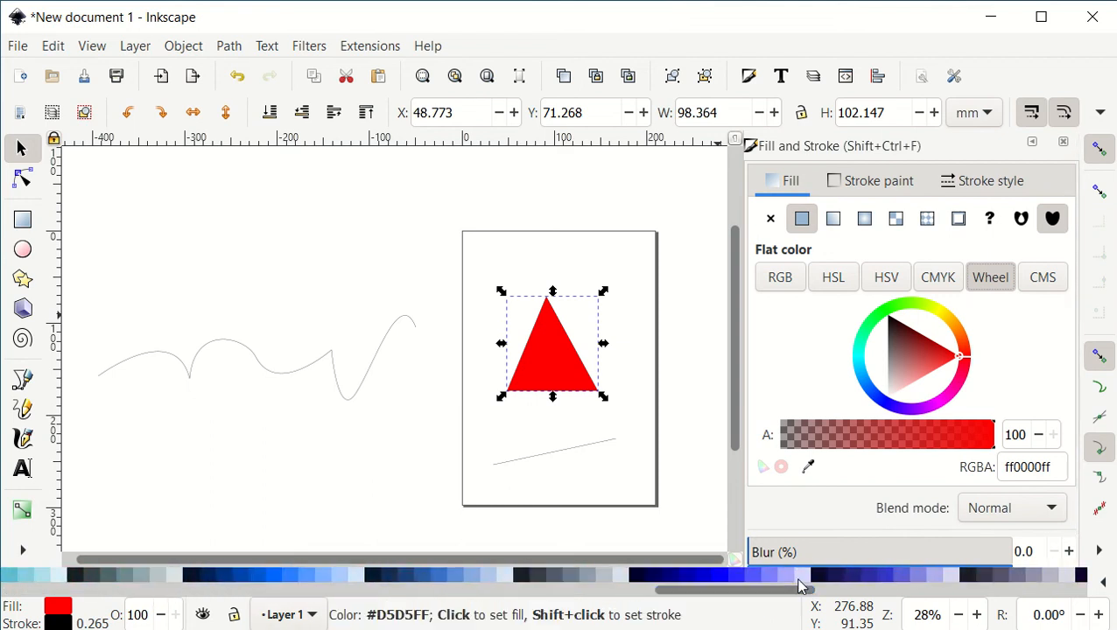
Fill the triangle with the blue swatch #0000D4 and make its stroke pure red by raising R to 255
left_click(705, 578)
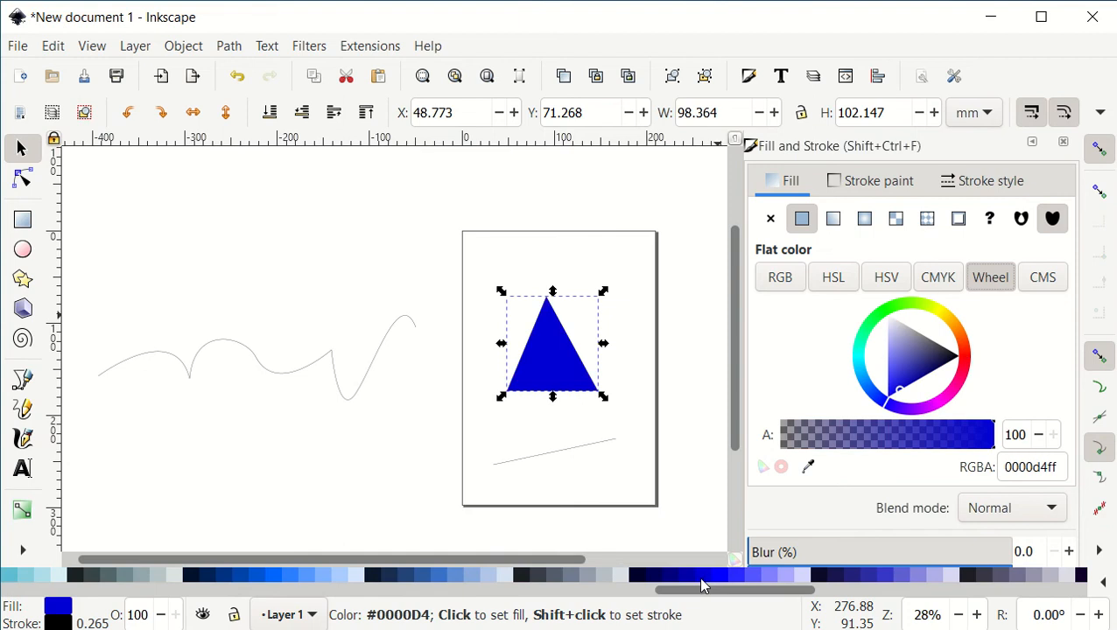
left_click(896, 189)
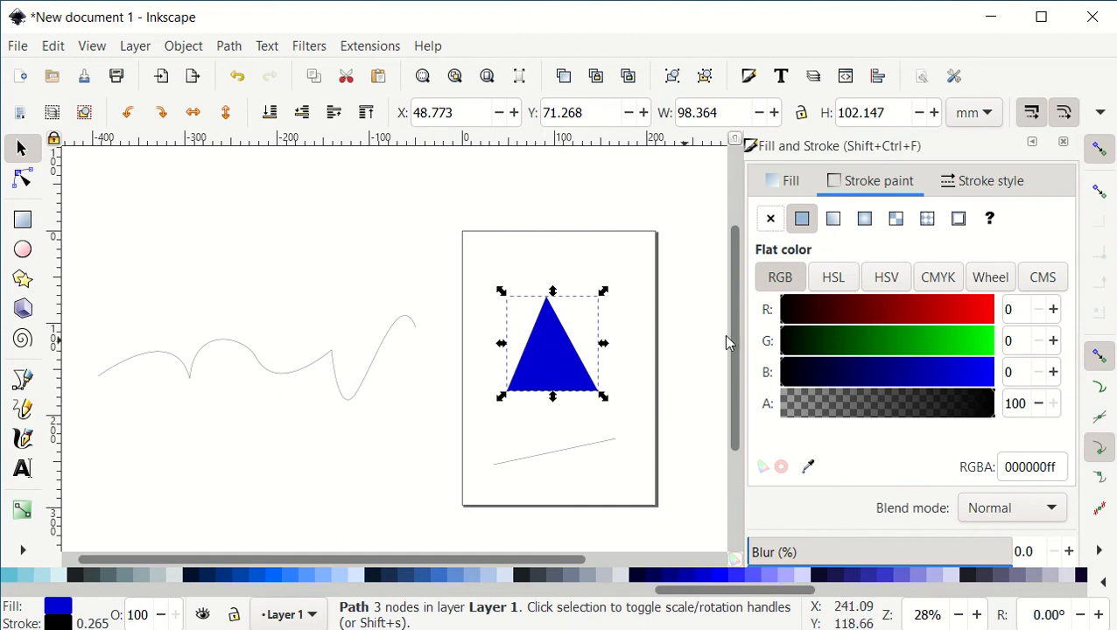
left_click_drag(929, 317, 999, 322)
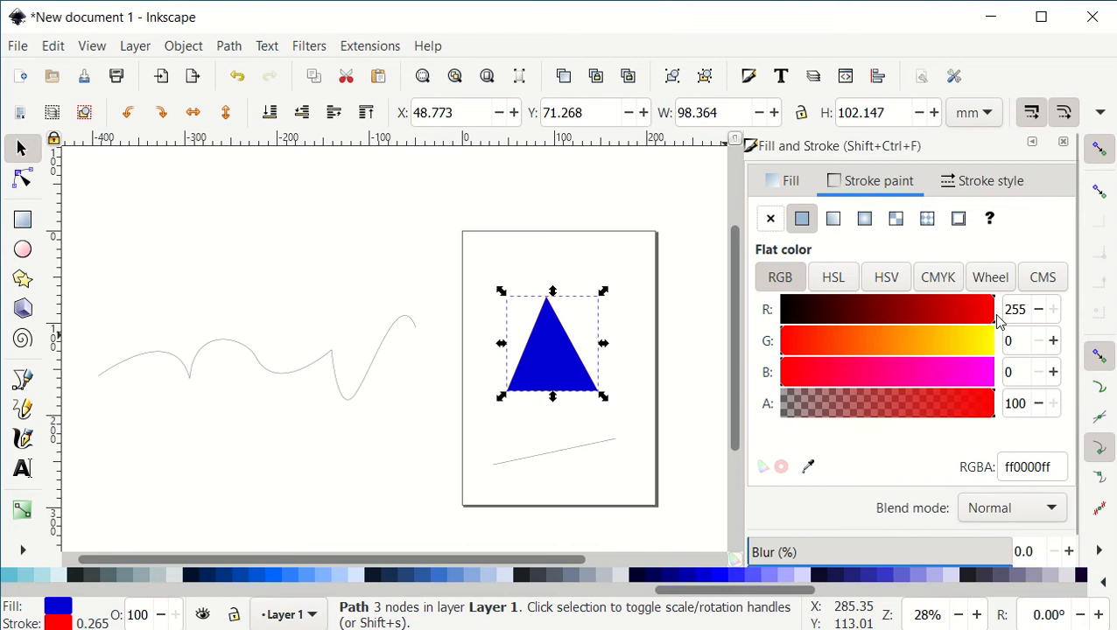
Thicken the triangle's stroke to 19.865 mm
left_click(990, 185)
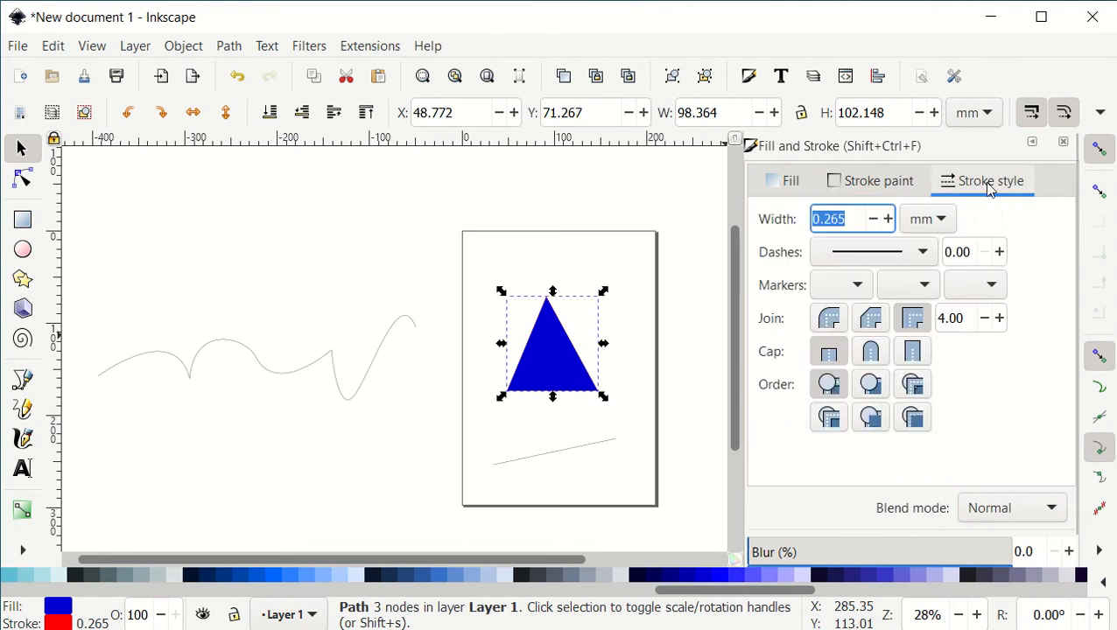
left_click(887, 218)
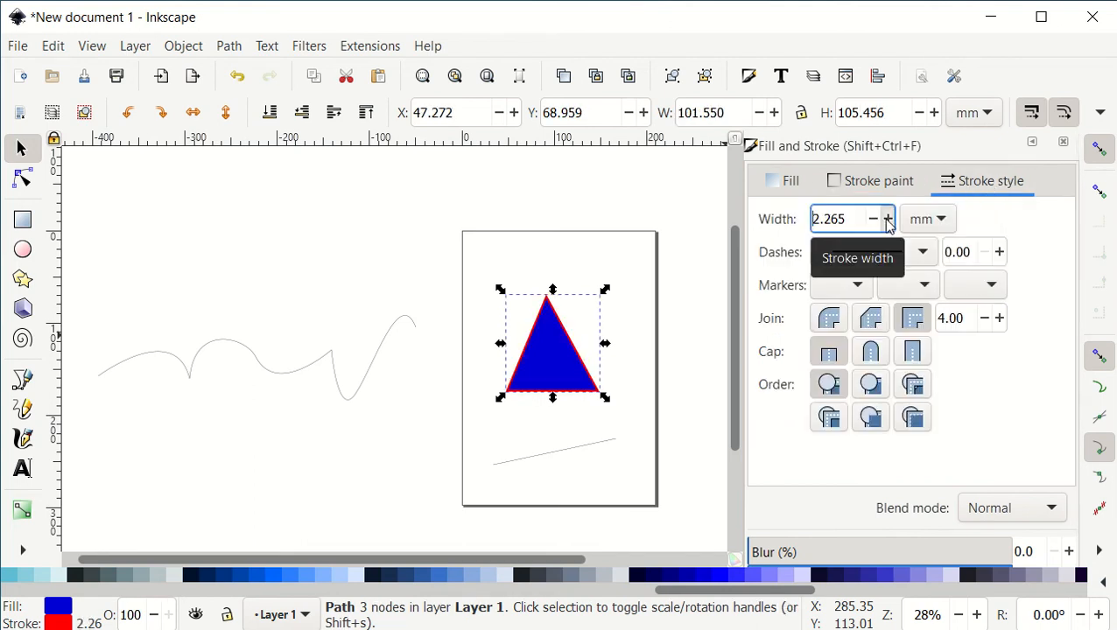
left_click_drag(887, 220, 887, 220)
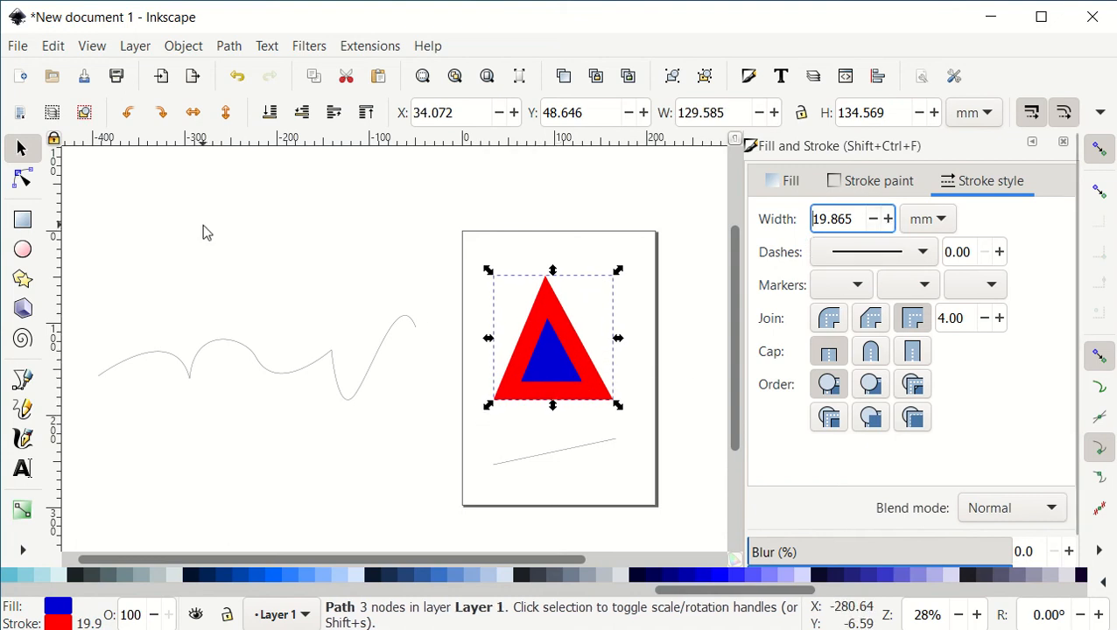
Make the triangle's top node smooth, lengthen its right handle, and move the node to about X 92, Y 89 mm to form a dome
left_click(23, 179)
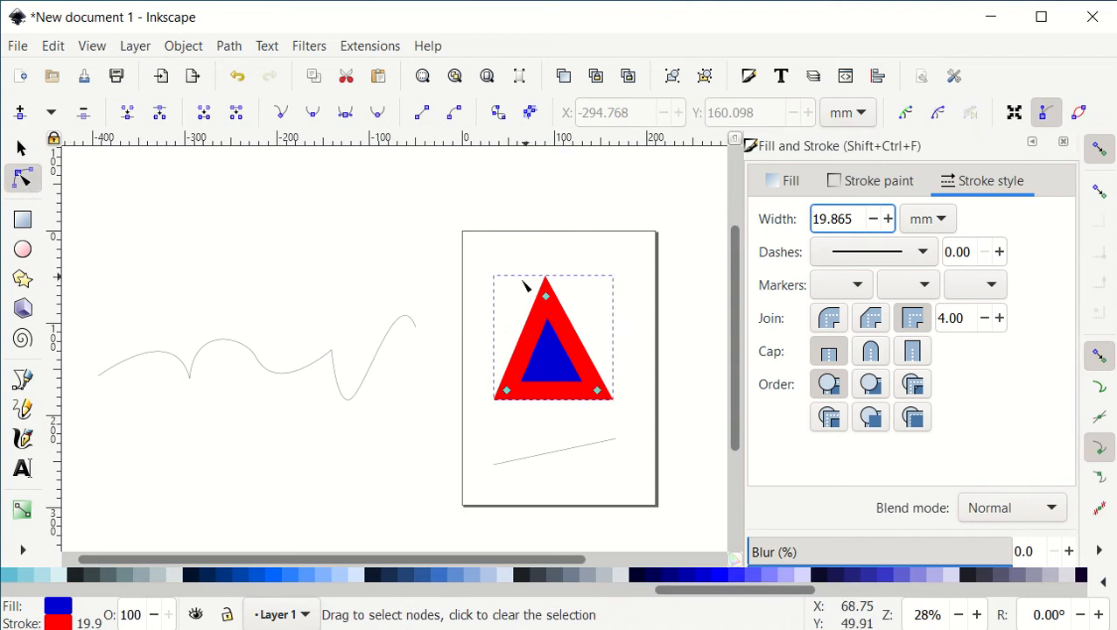
left_click_drag(545, 297, 506, 270)
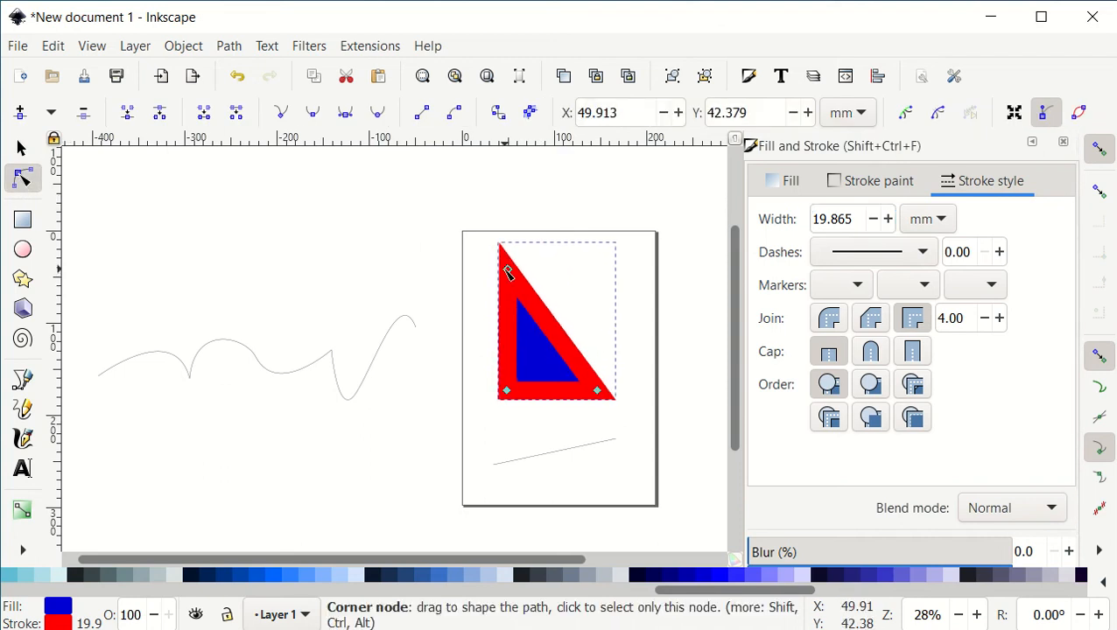
left_click(316, 113)
left_click_drag(470, 288, 468, 272)
left_click_drag(558, 275, 584, 272)
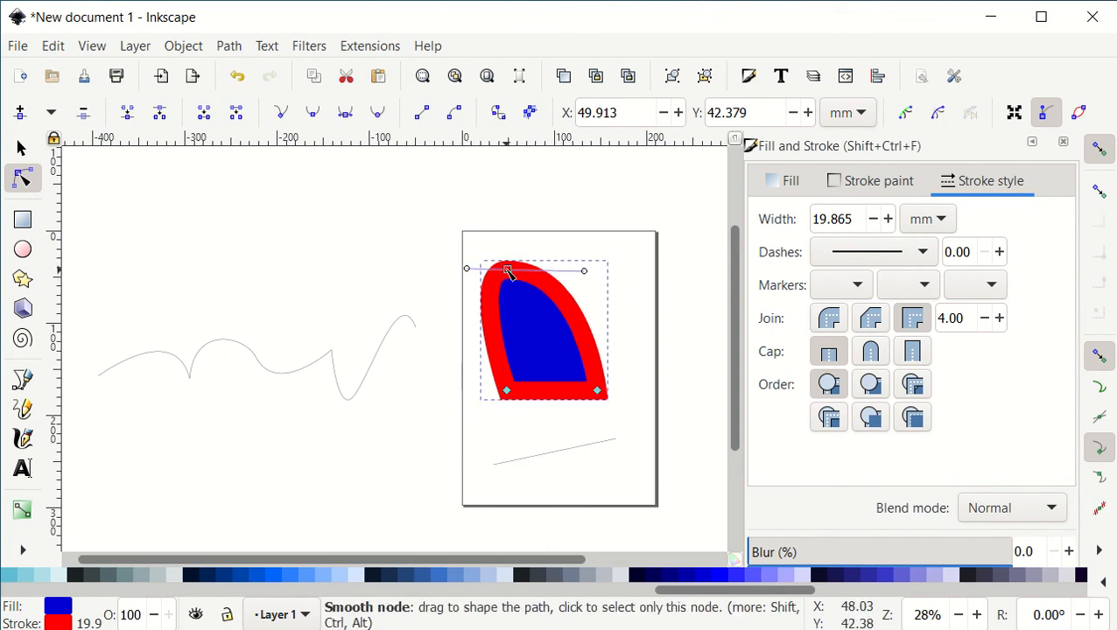
left_click_drag(509, 273, 546, 312)
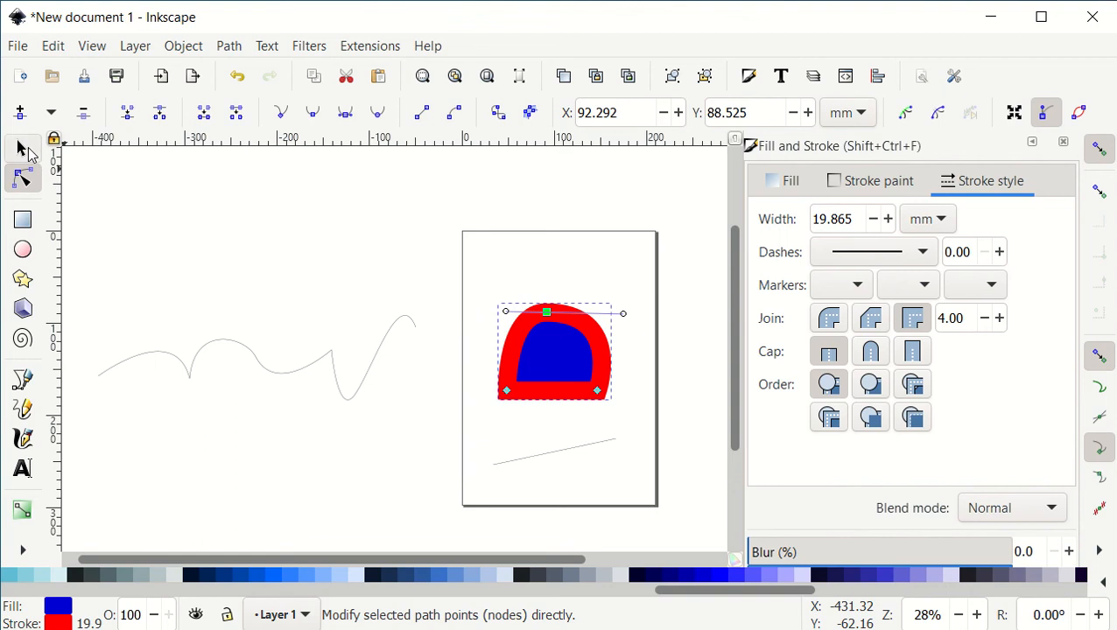
Set the blue dome's stroke width to 5 mm and recolour its stroke with a very dark navy swatch
left_click(24, 150)
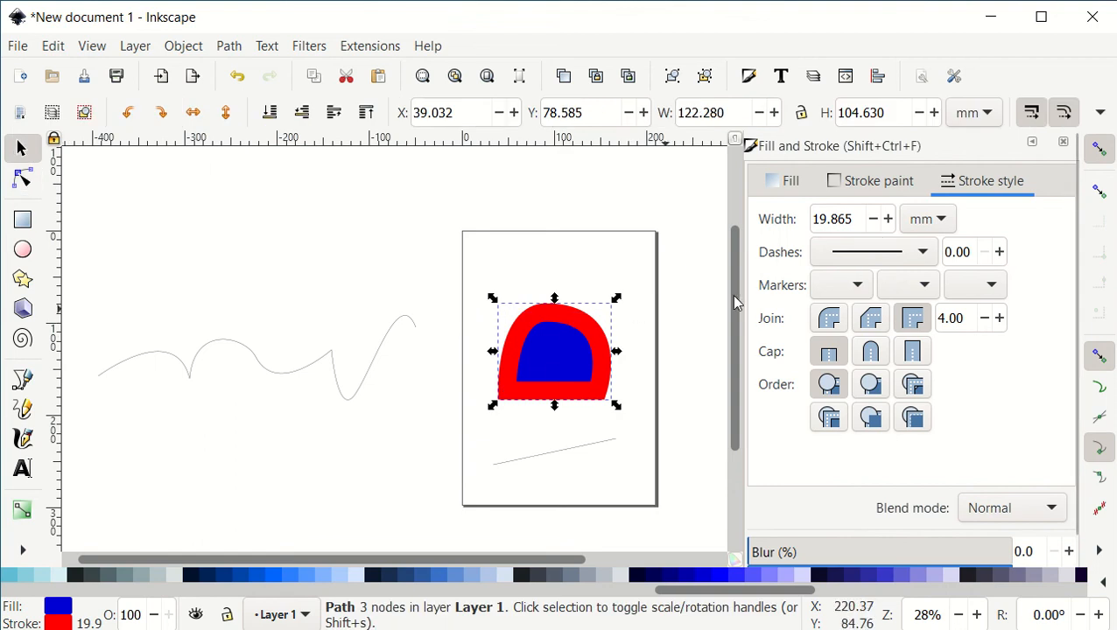
double_click(860, 218)
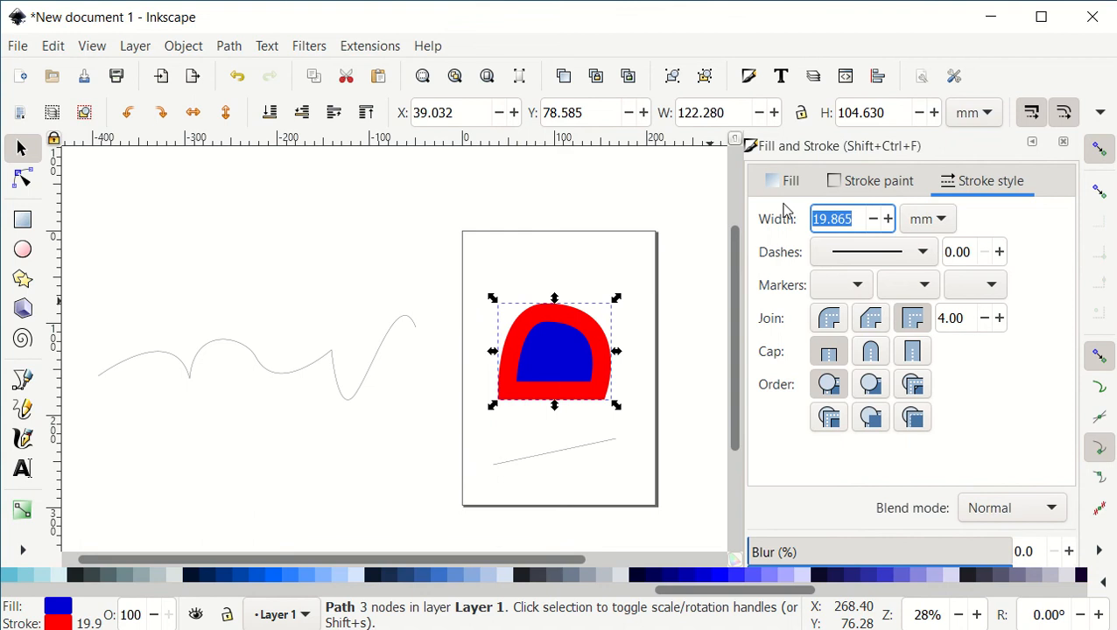
type("5")
key("Return")
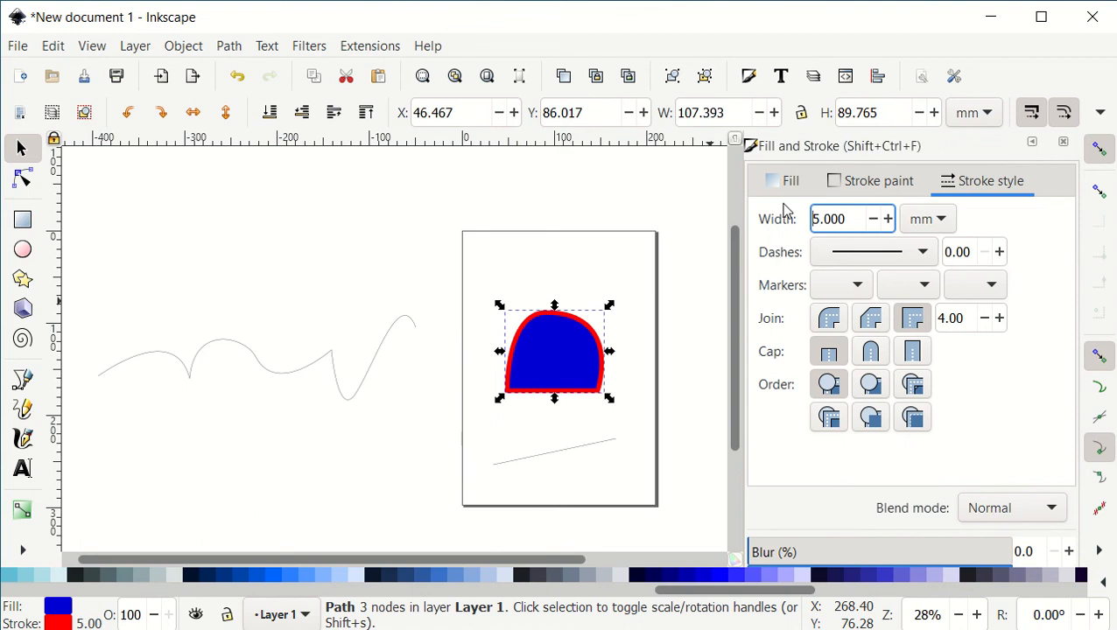
right_click(191, 585)
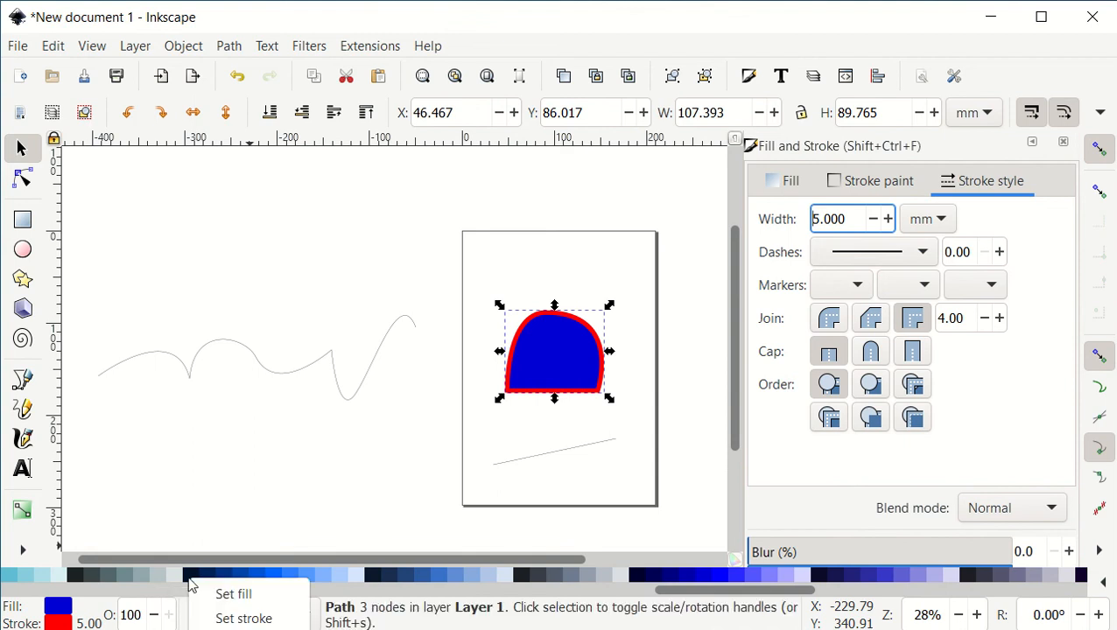
left_click(245, 619)
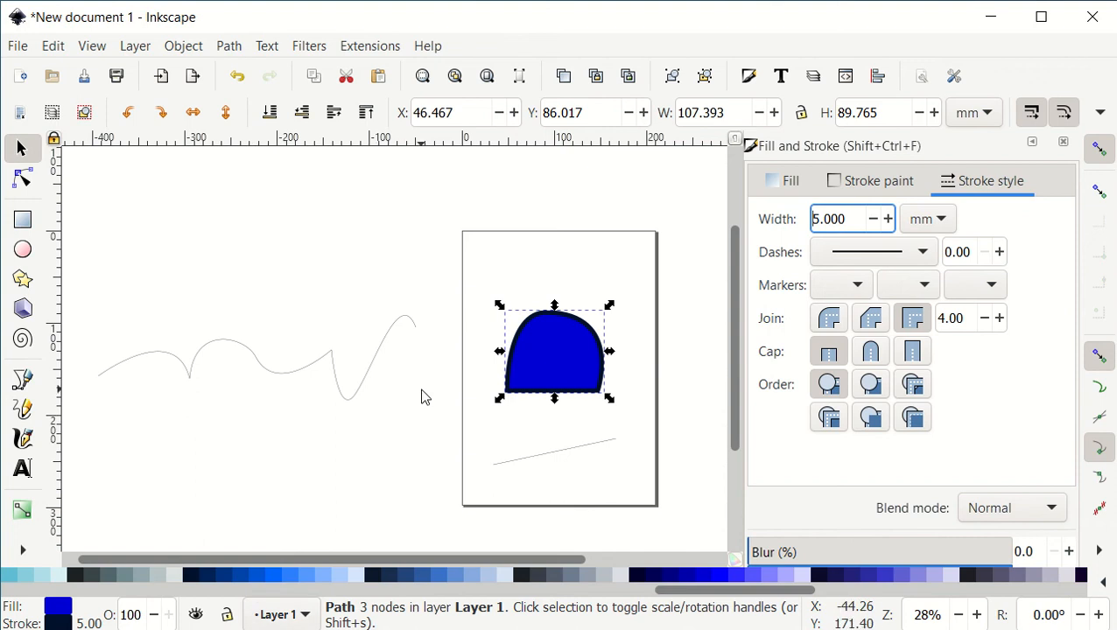
Thicken the wavy path's stroke to 6.865 mm
left_click(385, 341)
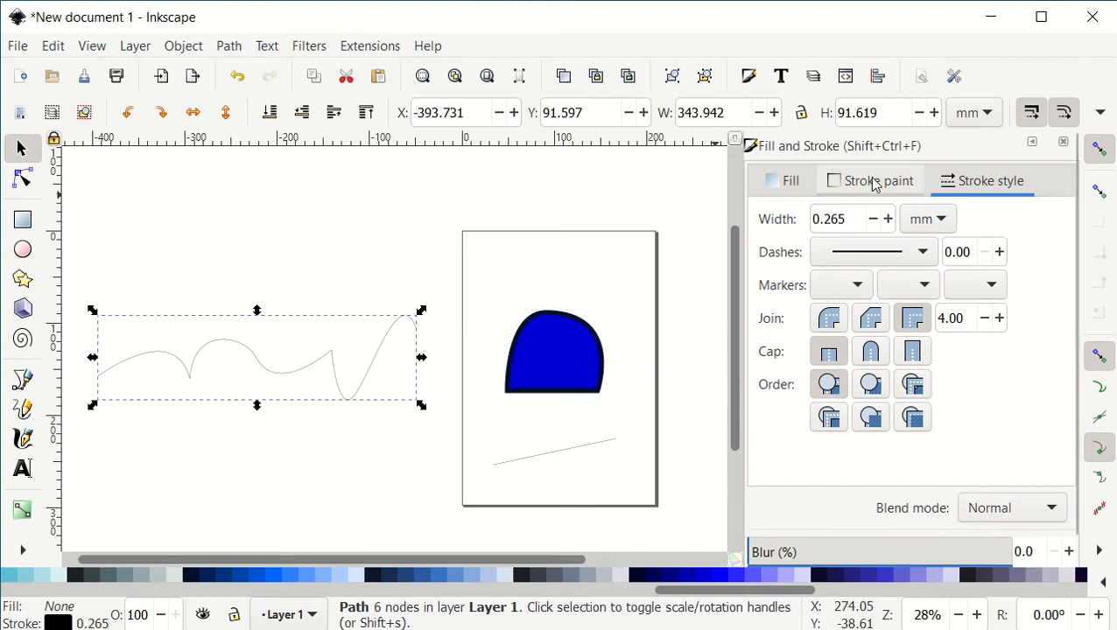
left_click(888, 219)
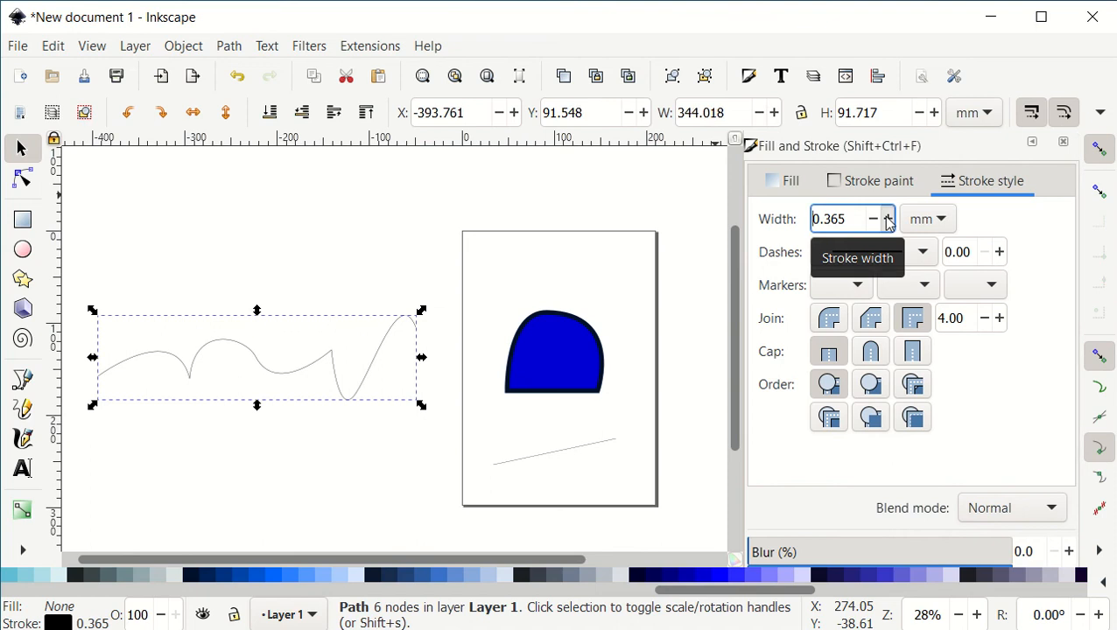
left_click_drag(888, 219, 888, 218)
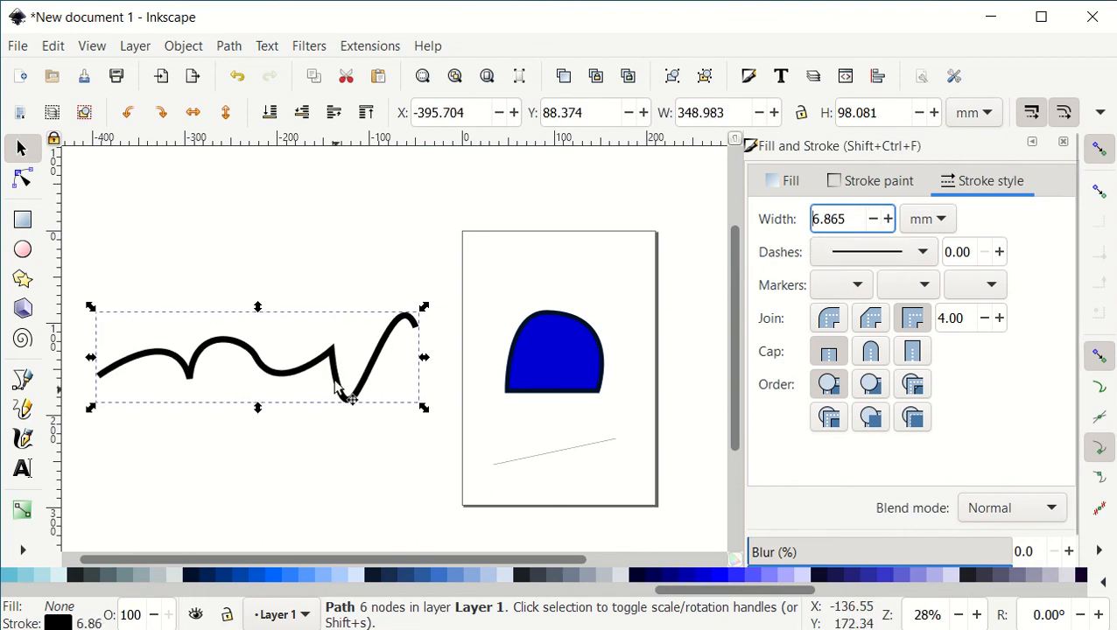
Place the wavy path across the lower part of the blue dome, scale it to about 102 by 36 mm, and deselect it
left_click_drag(309, 382, 548, 376)
mouse_move(661, 309)
left_mouse_down()
mouse_move(434, 368)
mouse_move(461, 377)
mouse_move(554, 363)
mouse_move(579, 375)
left_mouse_up()
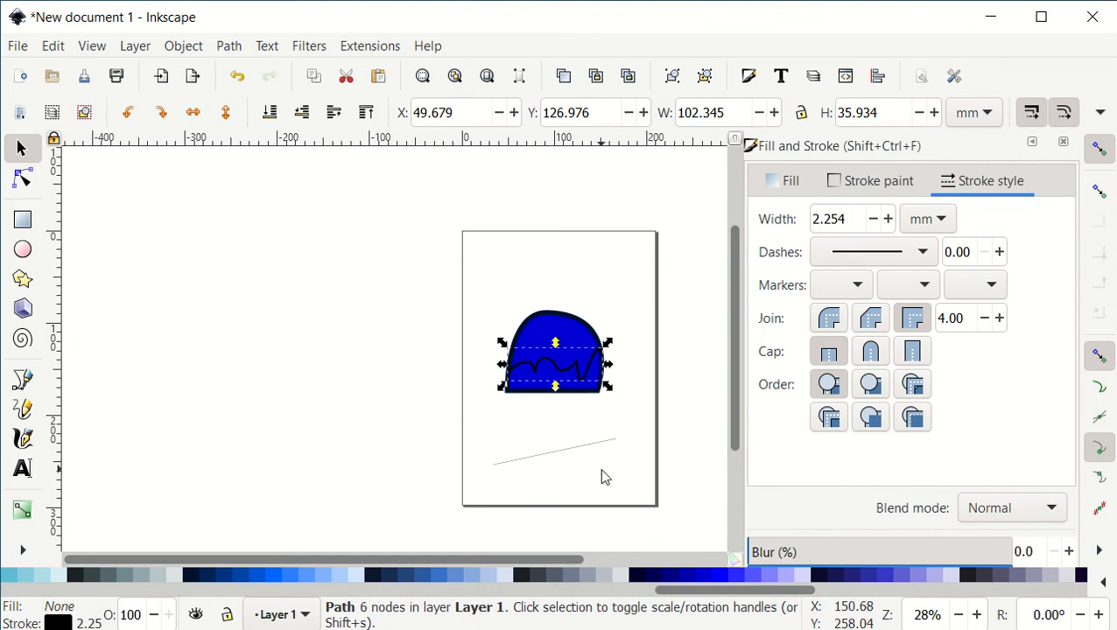
left_click(684, 272)
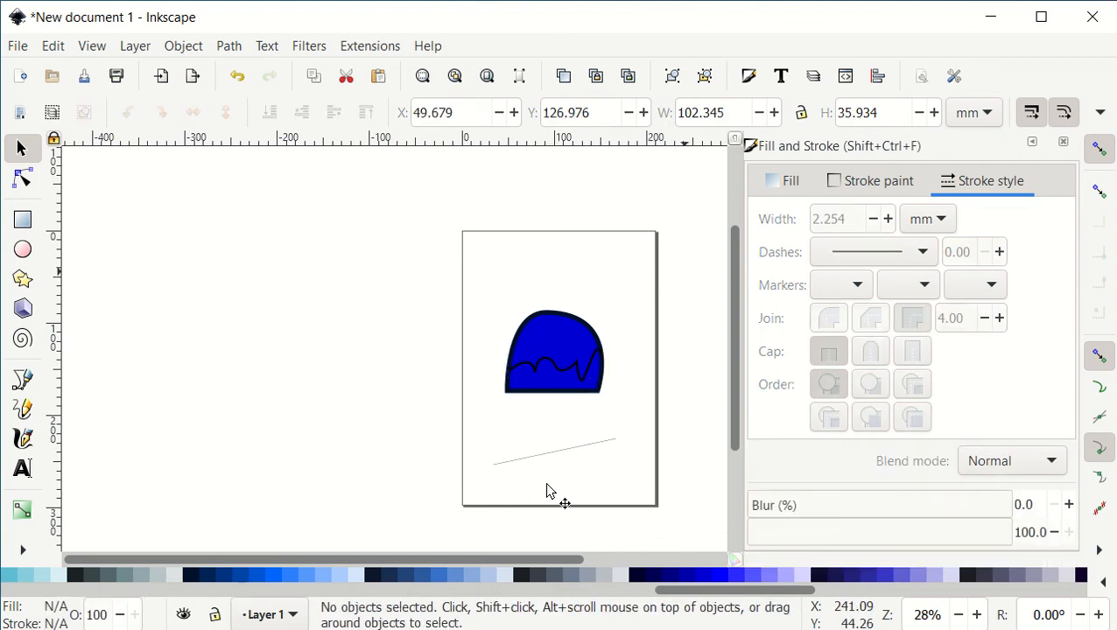
Apply the orange swatch ff6600 to both the fill and the stroke of the straight line below the dome
left_click(554, 461)
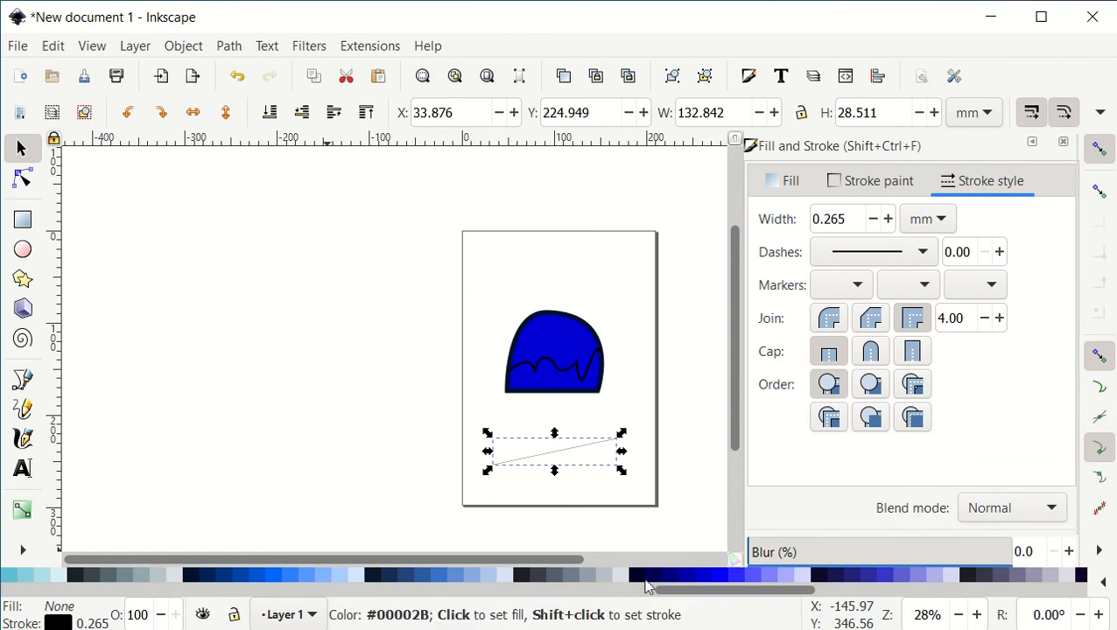
left_click_drag(673, 591, 203, 602)
scroll(203, 591, "up", 2)
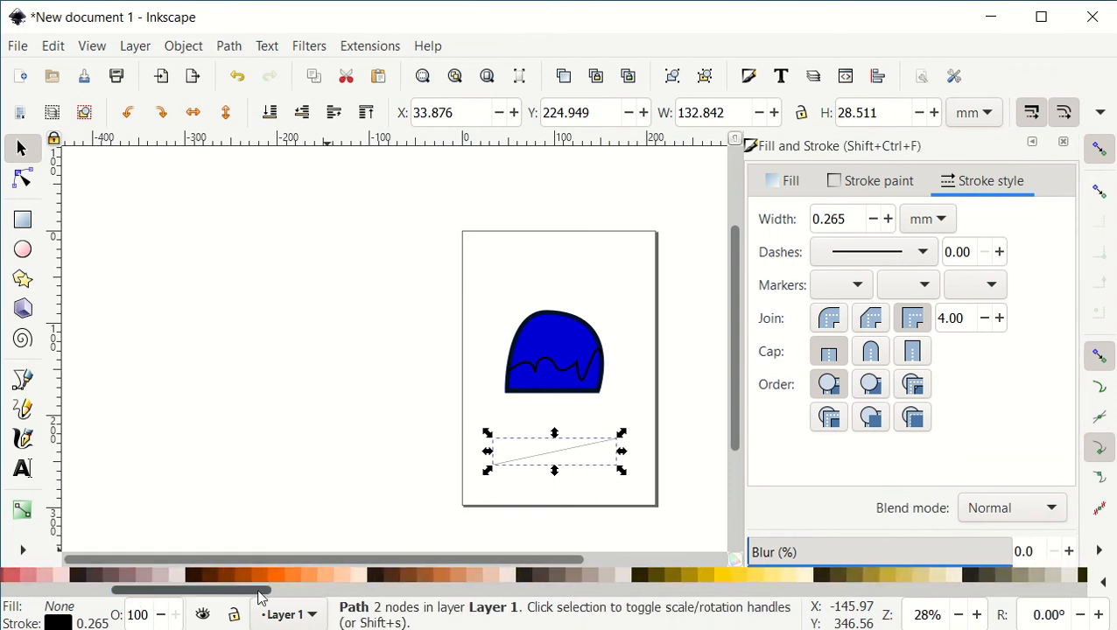
left_click(274, 575)
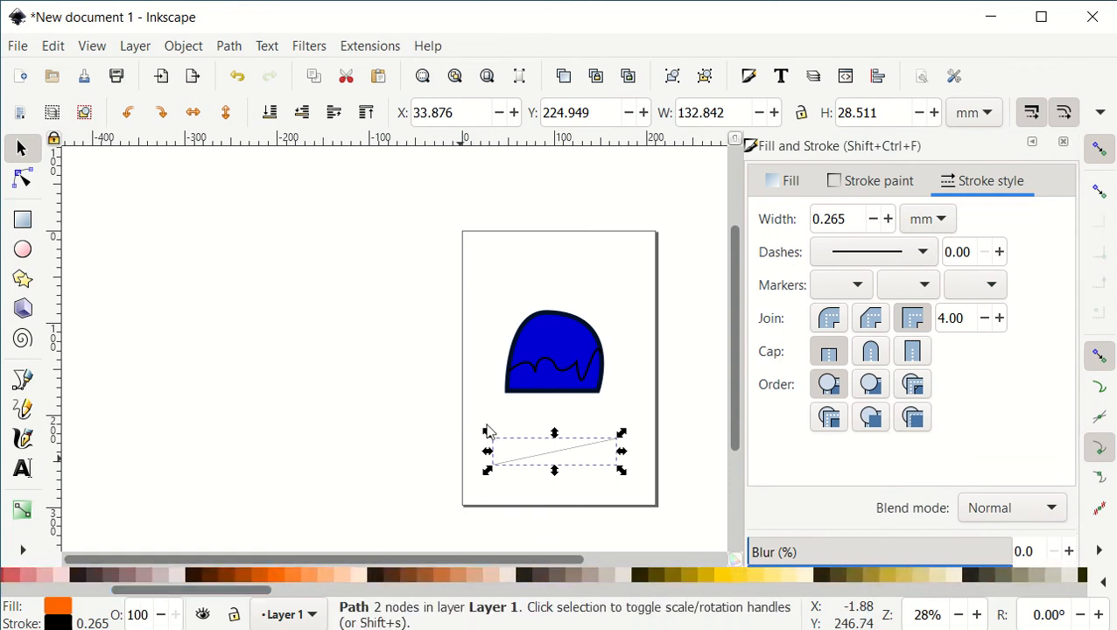
left_click(876, 181)
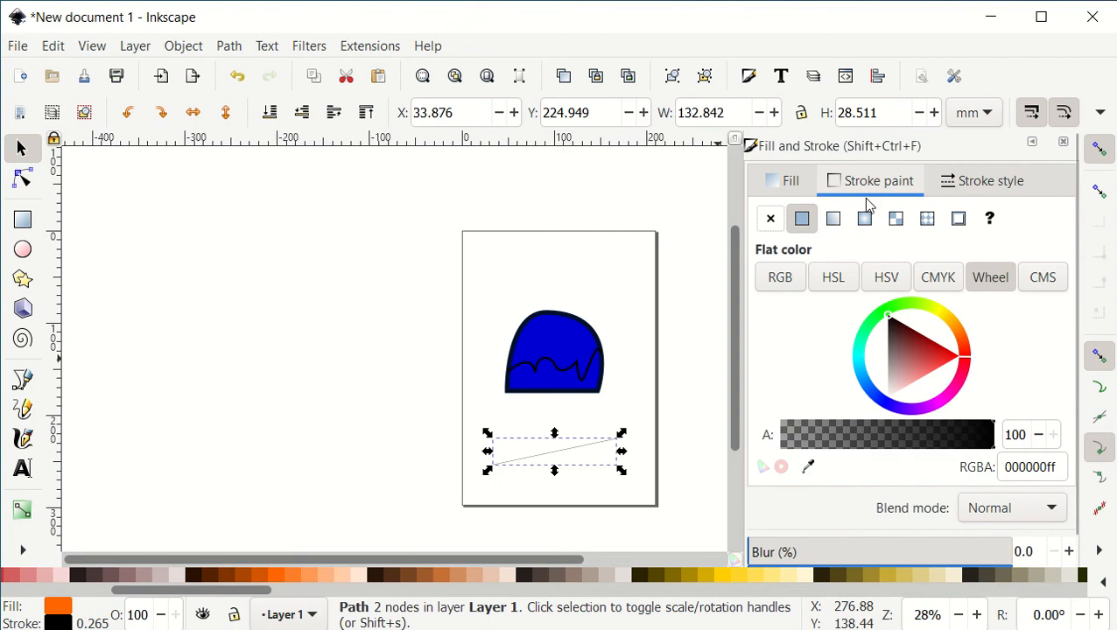
right_click(269, 583)
left_click(308, 615)
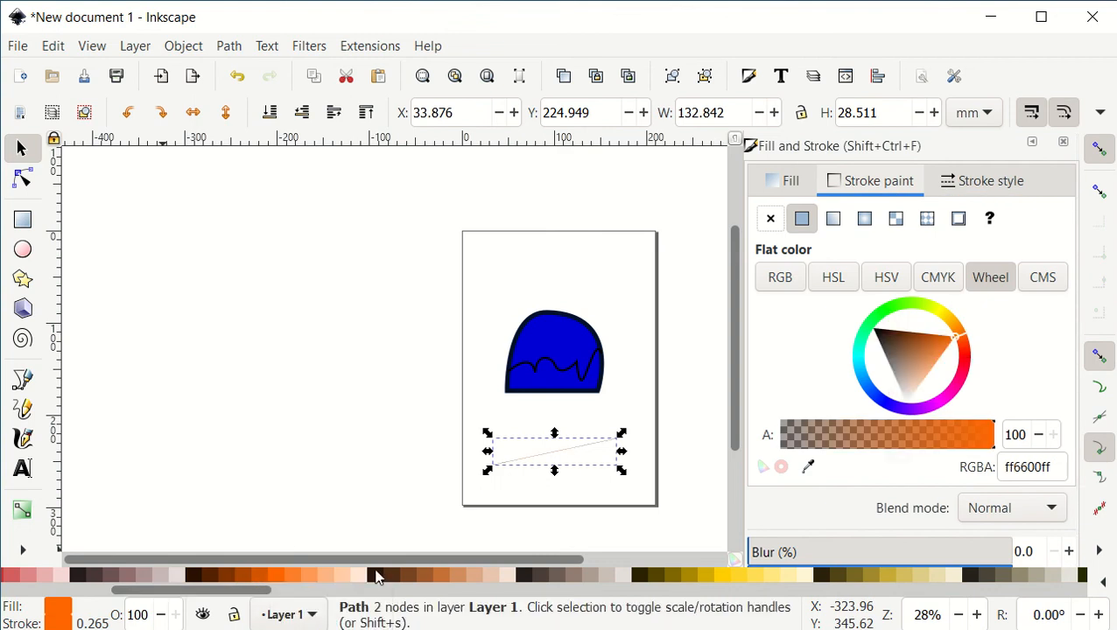
Thicken the orange line's stroke to 6.465 mm and move the line across the dome to about X 39, Y 94 mm
left_click(934, 188)
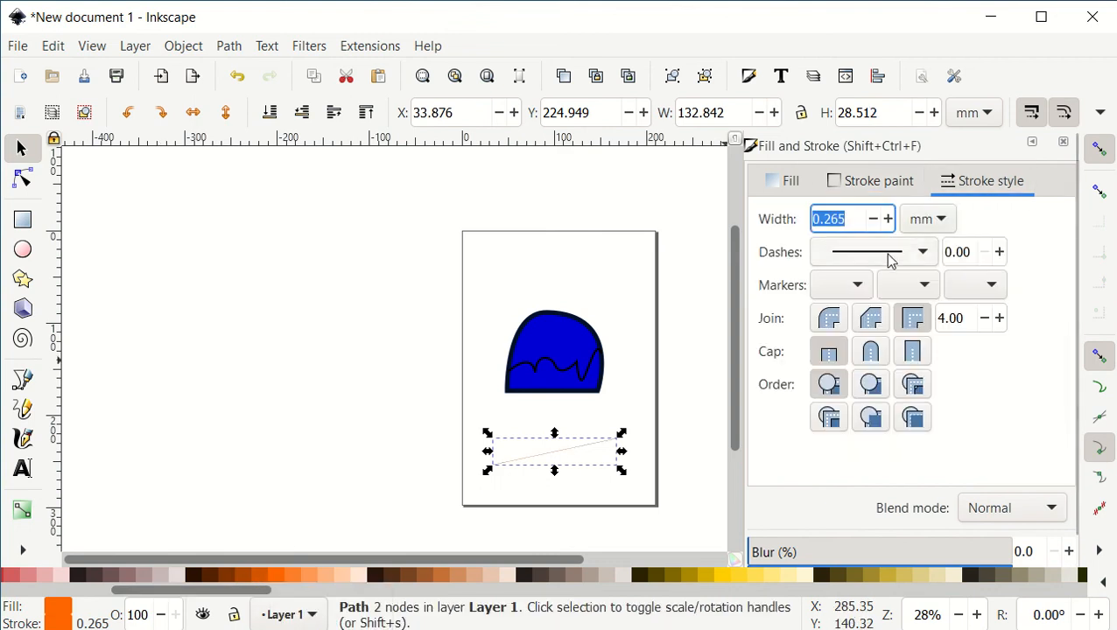
left_click(888, 220)
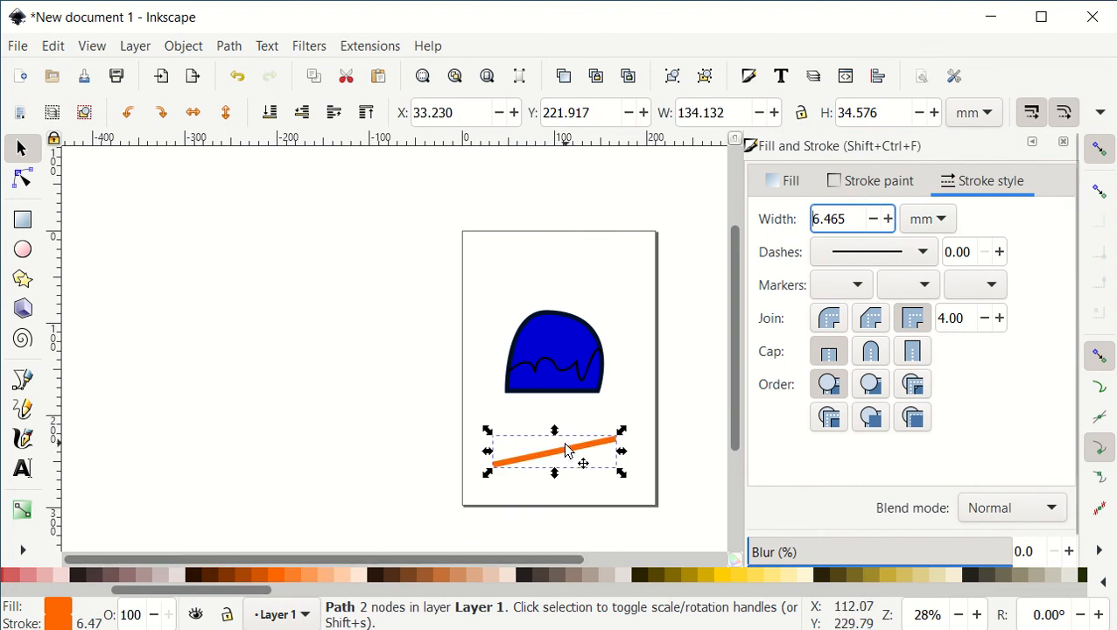
left_click_drag(571, 450, 577, 325)
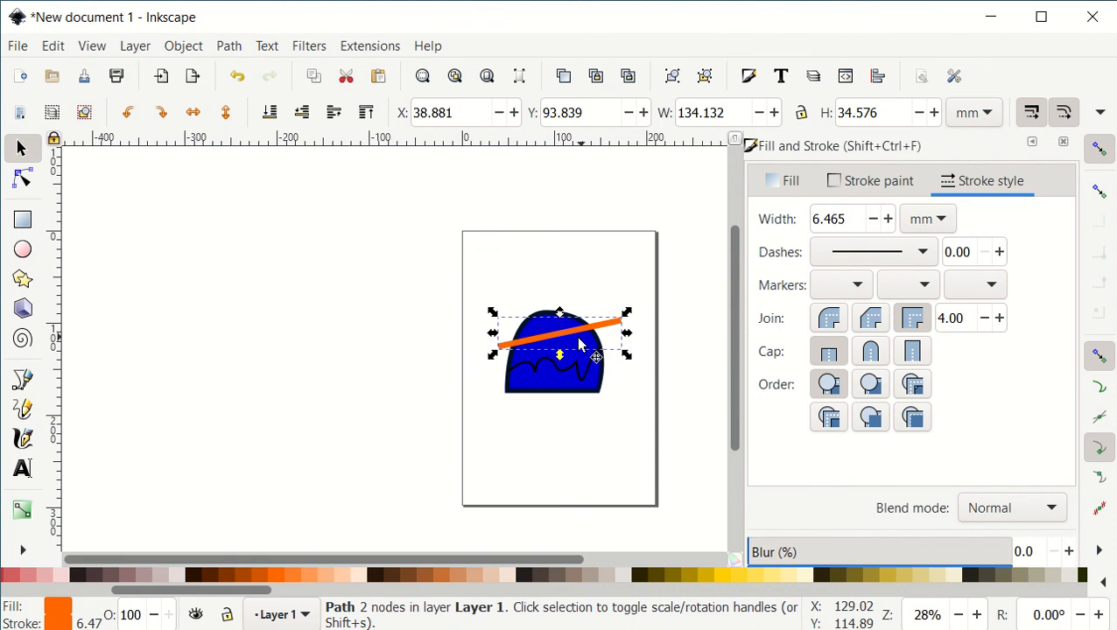
Open the document properties and set the page size to US Letter, 8.5 x 11.0 in
left_click(18, 48)
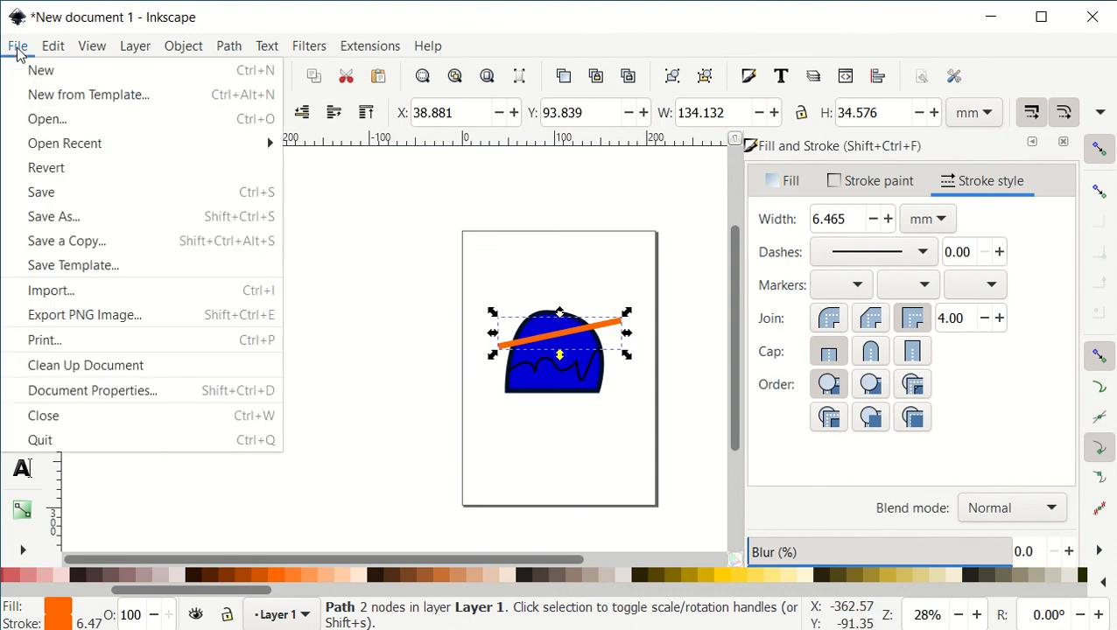
left_click(124, 389)
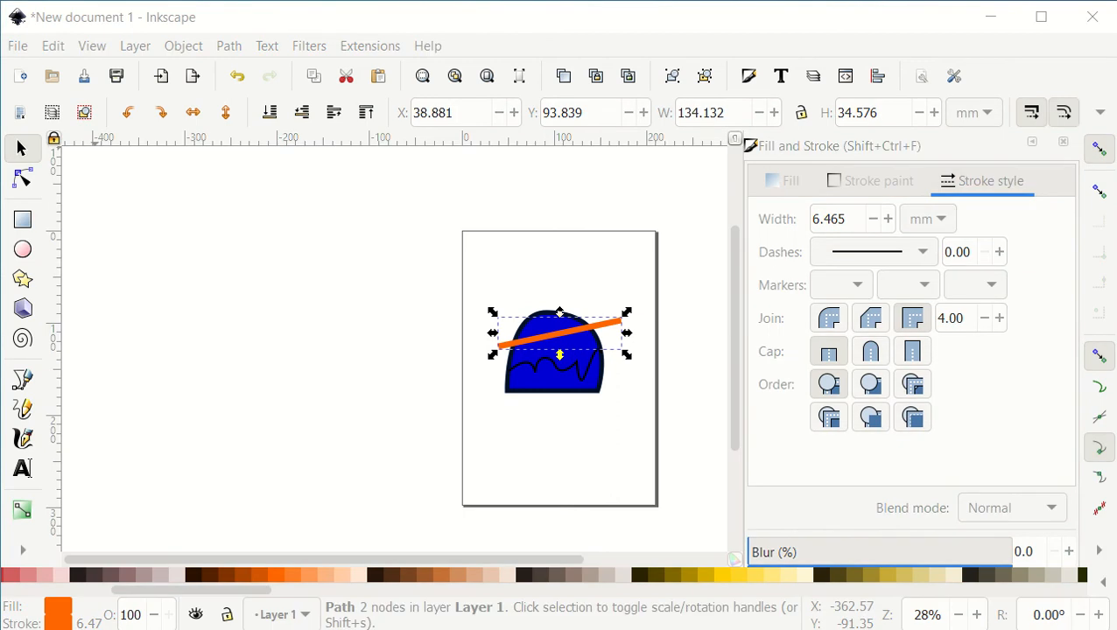
left_click_drag(1116, 30, 485, 16)
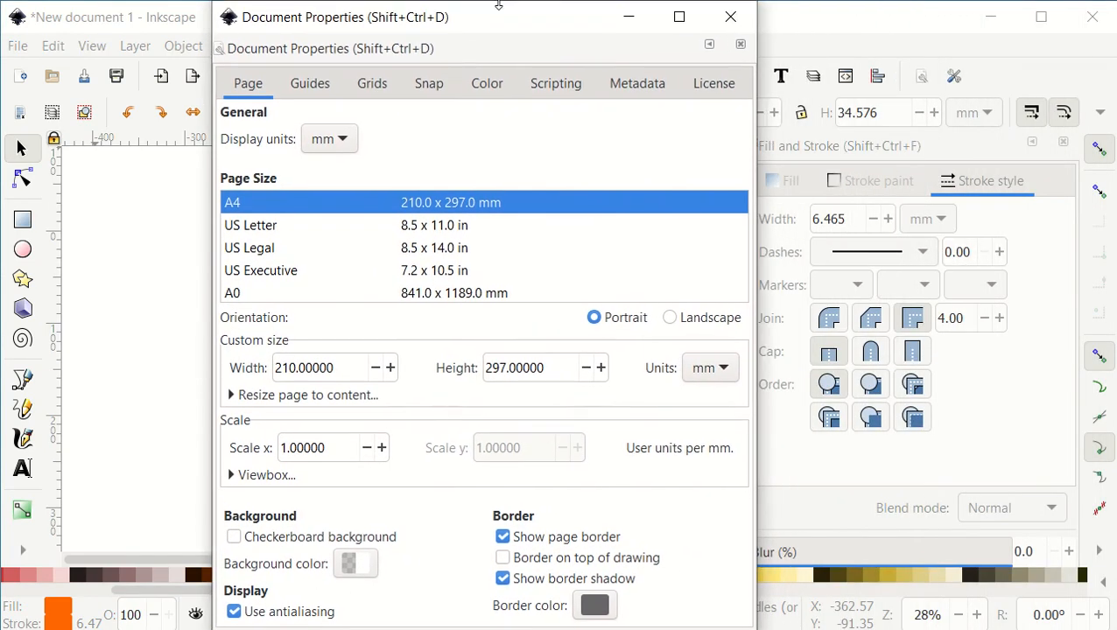
left_click(260, 227)
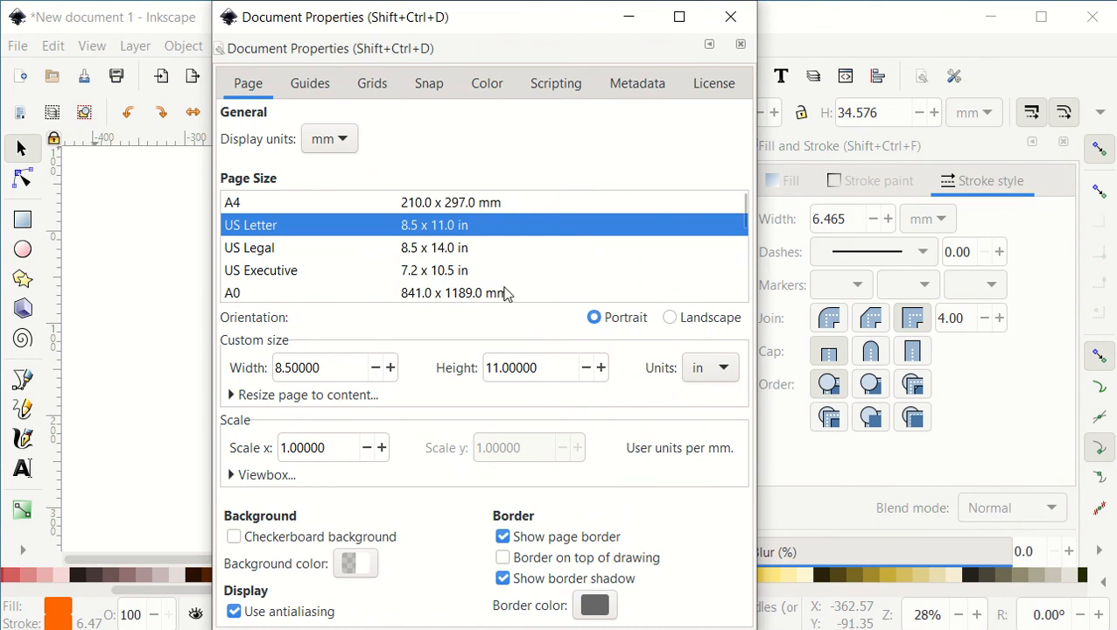
Try the landscape orientation on the US Letter page, check it on the canvas, and return the page to portrait
left_click(671, 319)
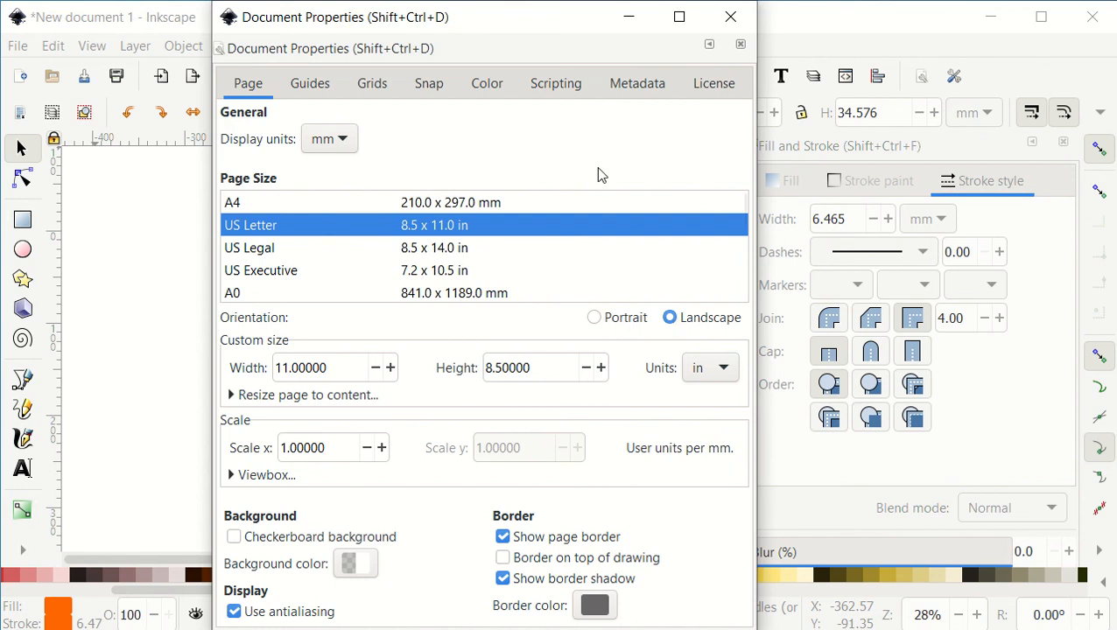
mouse_move(500, 22)
left_mouse_down()
mouse_move(855, 24)
mouse_move(1048, 57)
mouse_move(1070, 75)
left_mouse_up()
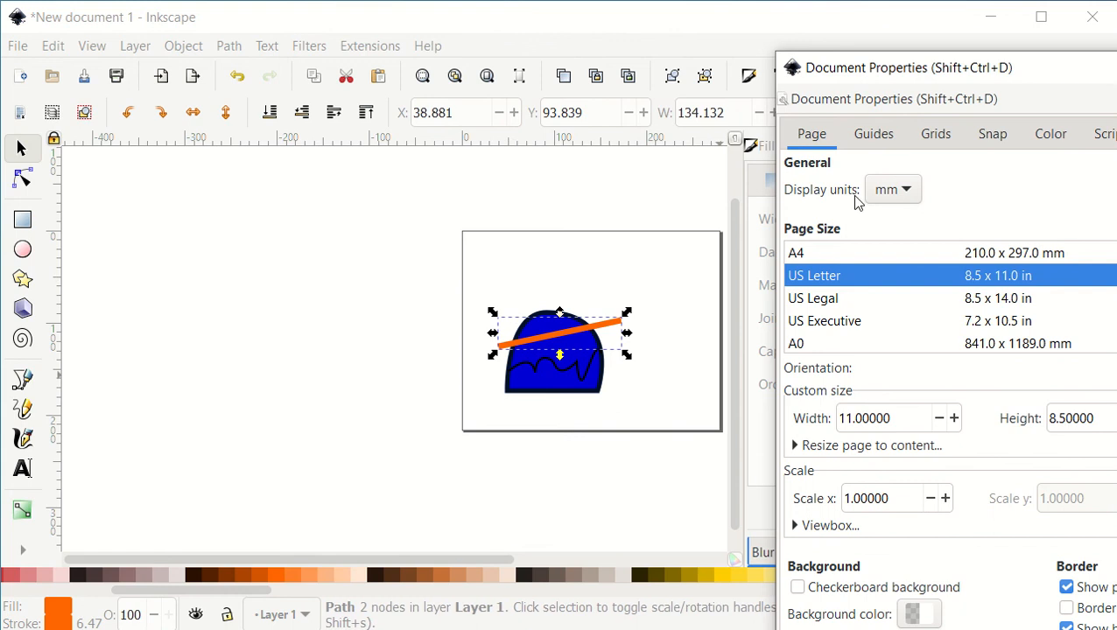
left_click_drag(1041, 74, 941, 35)
left_click(1043, 324)
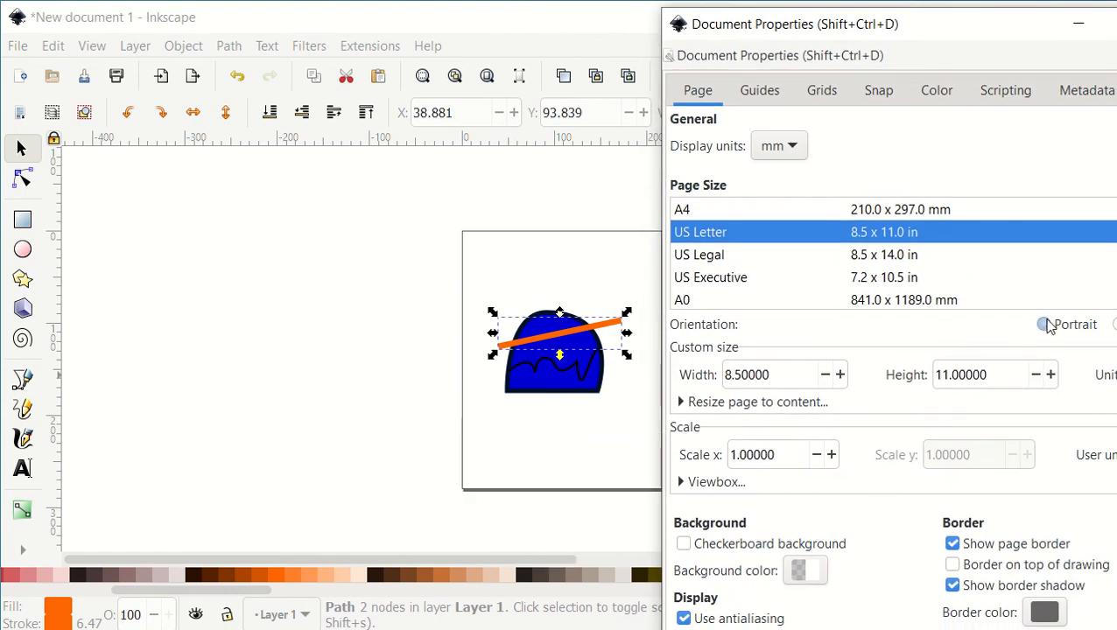
Try the landscape orientation again with the whole page in view, and restore the US Letter page to portrait
left_click_drag(928, 35, 1081, 41)
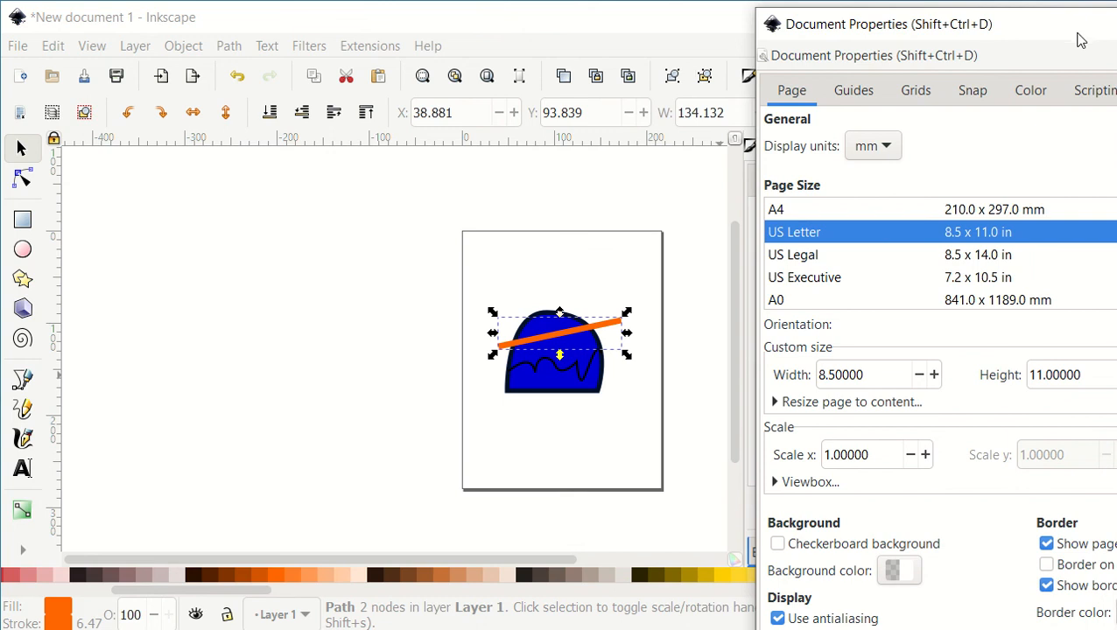
left_click(1116, 325)
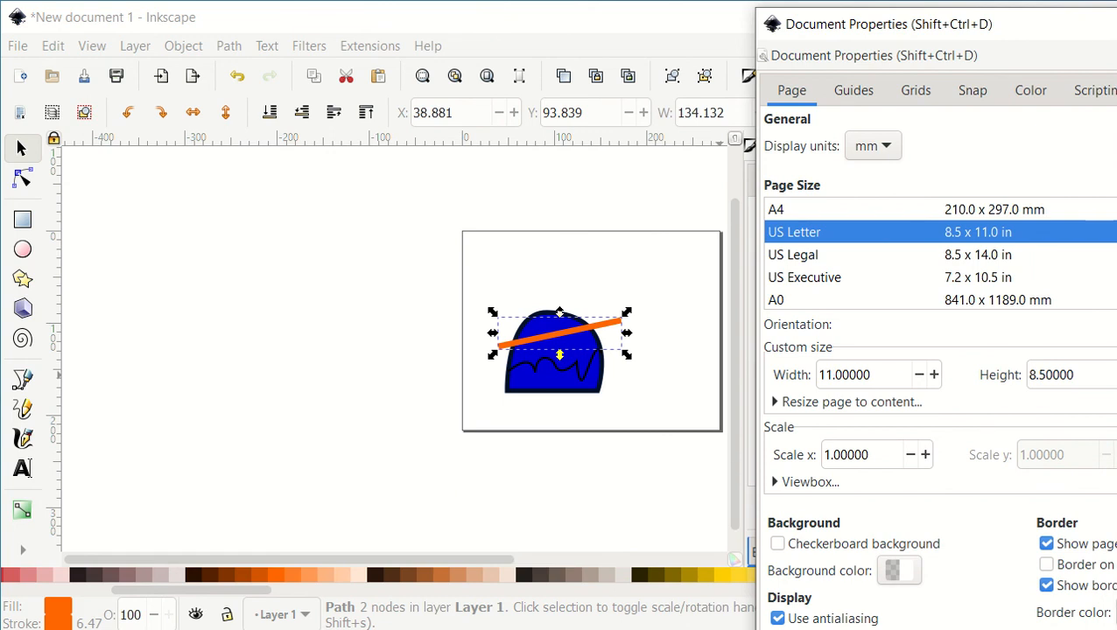
left_click(1116, 325)
Open the document's snap settings and set the snap distance to 1.0 for both objects and guides
left_click_drag(1070, 31, 781, 26)
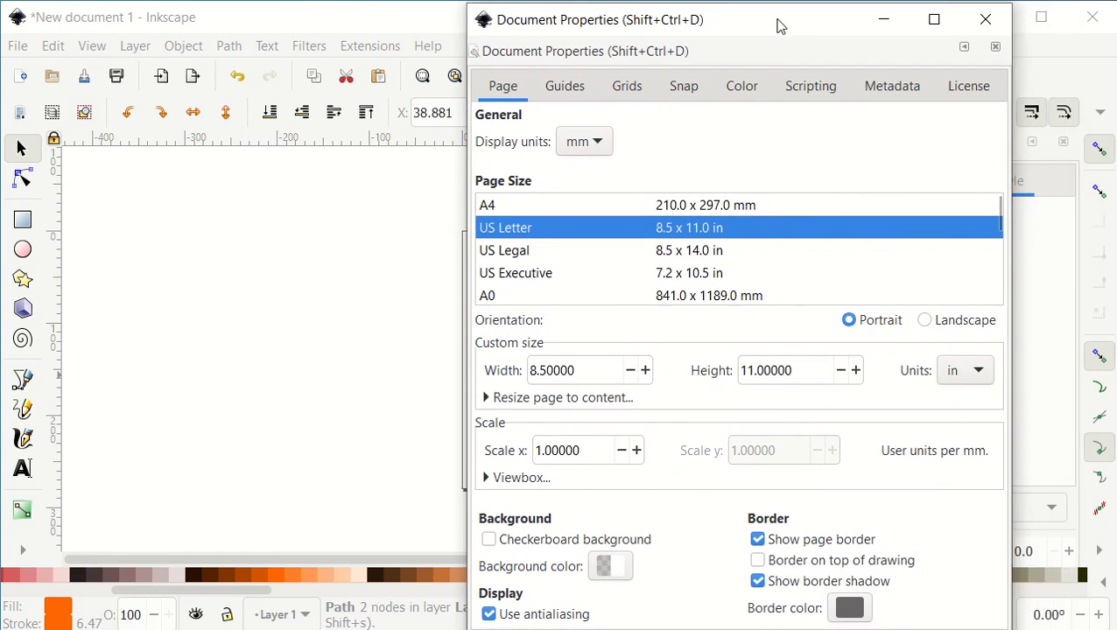
left_click(689, 89)
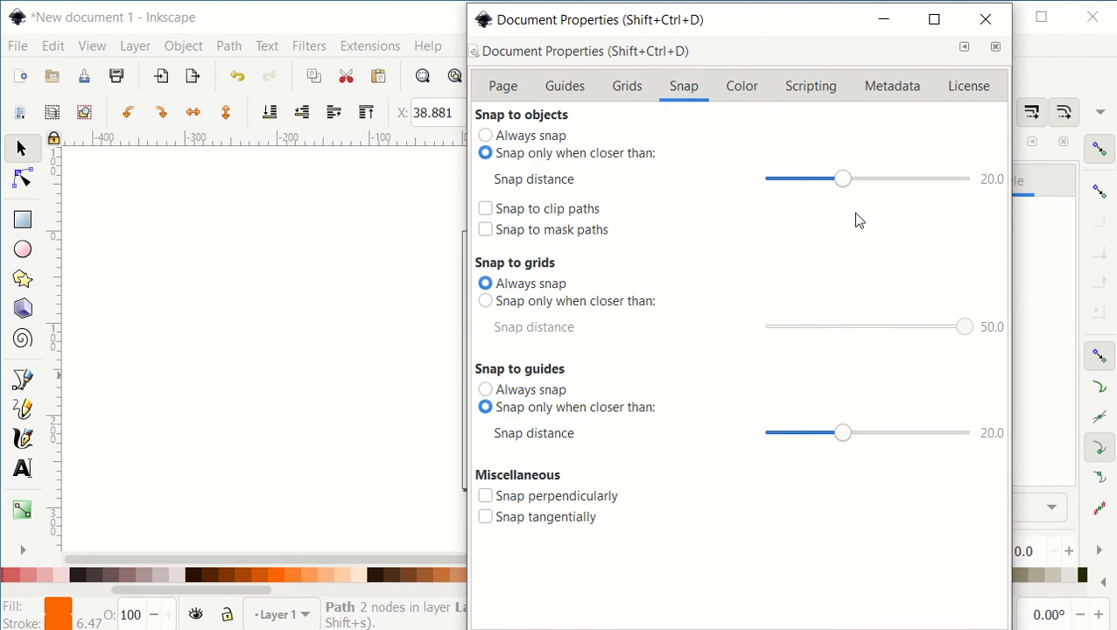
left_click_drag(845, 182, 736, 186)
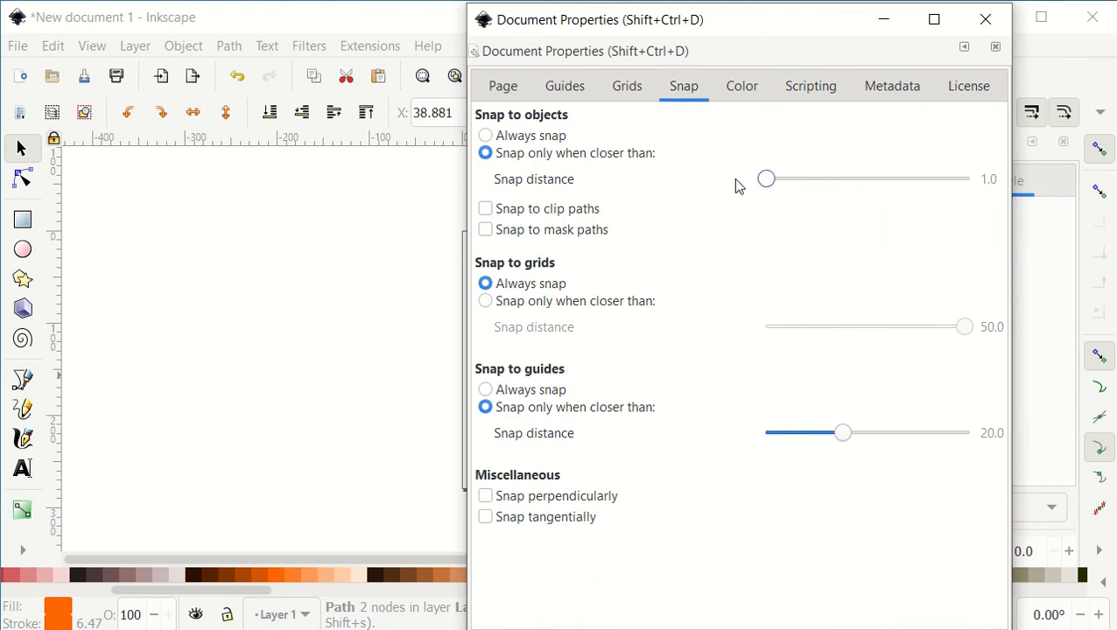
left_click_drag(845, 439, 741, 442)
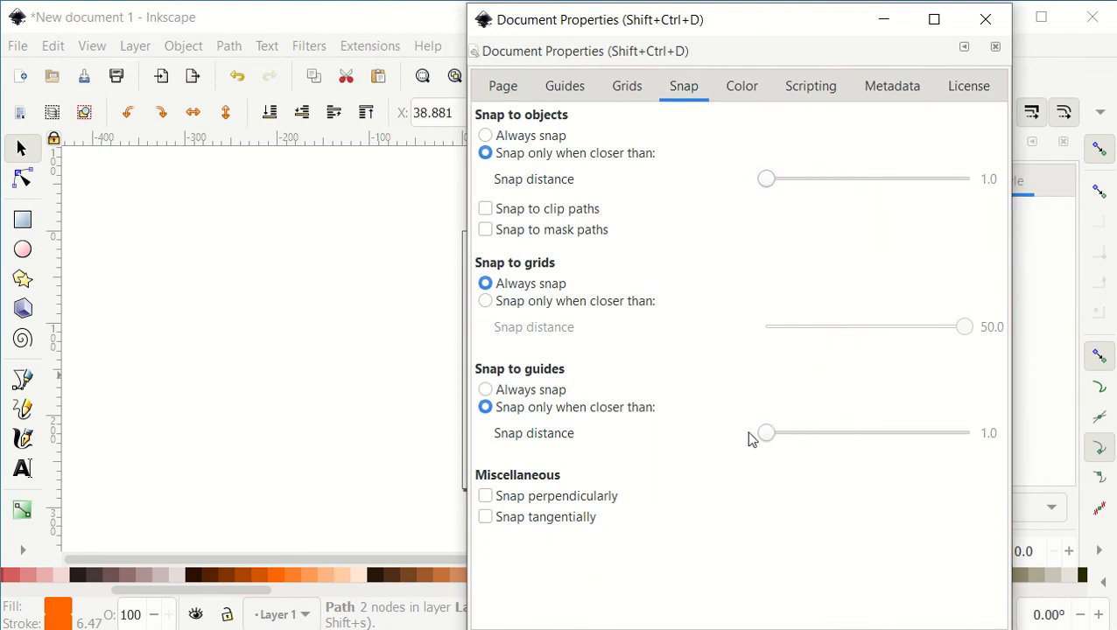
Make grid snapping work only when closer than a snap distance of 2.9, and close the document properties
left_click(486, 302)
left_click_drag(802, 327, 764, 335)
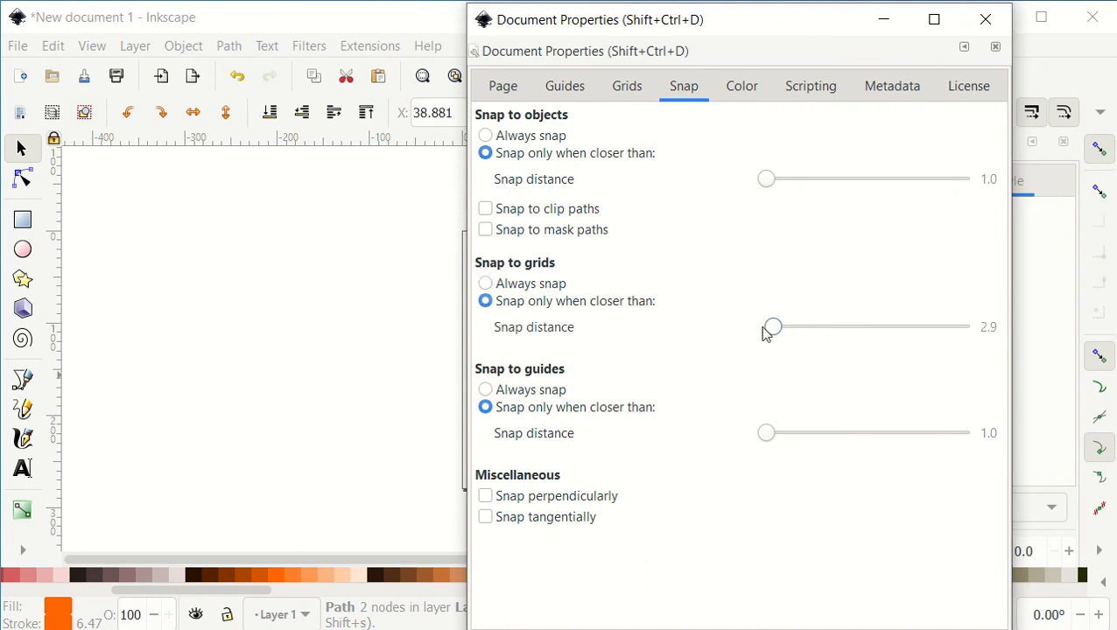
left_click(985, 19)
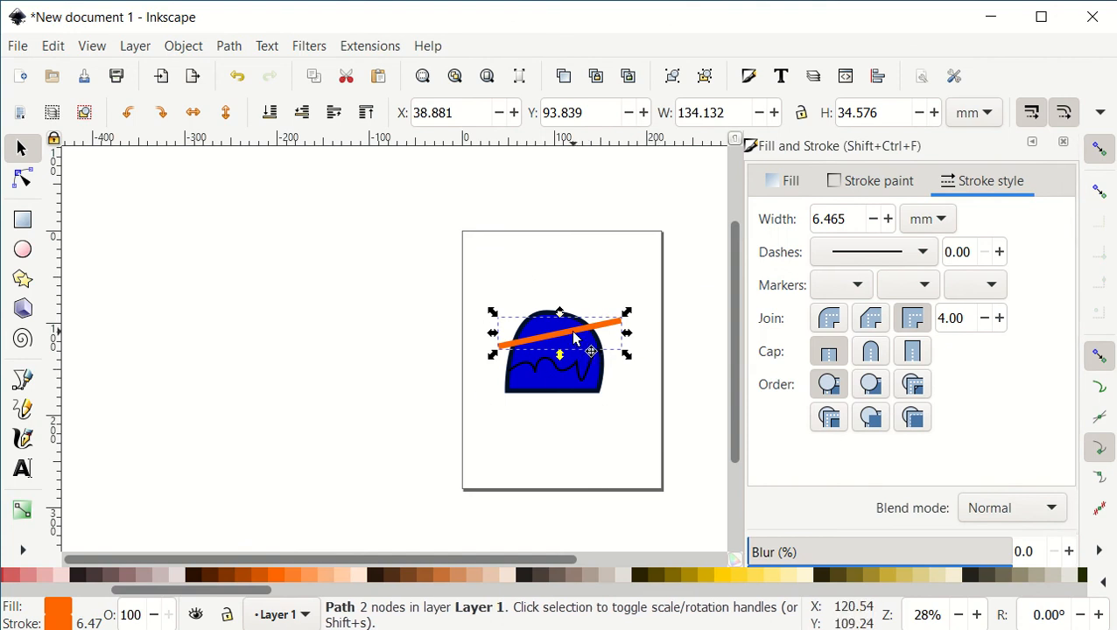
Shorten and reposition the orange line to fit inside the dome, about 89 by 34 mm at X 51, Y 105 mm
left_click_drag(578, 336, 597, 355)
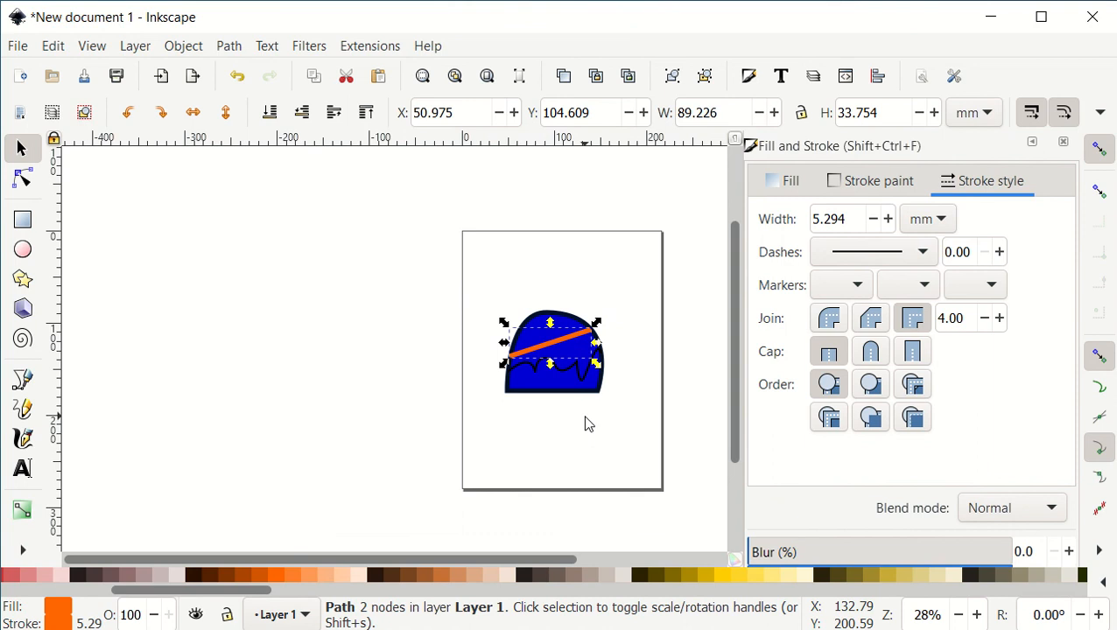
Zoom in on the dome drawing to 80% and examine the orange line and the wavy line up close
left_click_drag(553, 566, 620, 571)
key("plus")
key("plus")
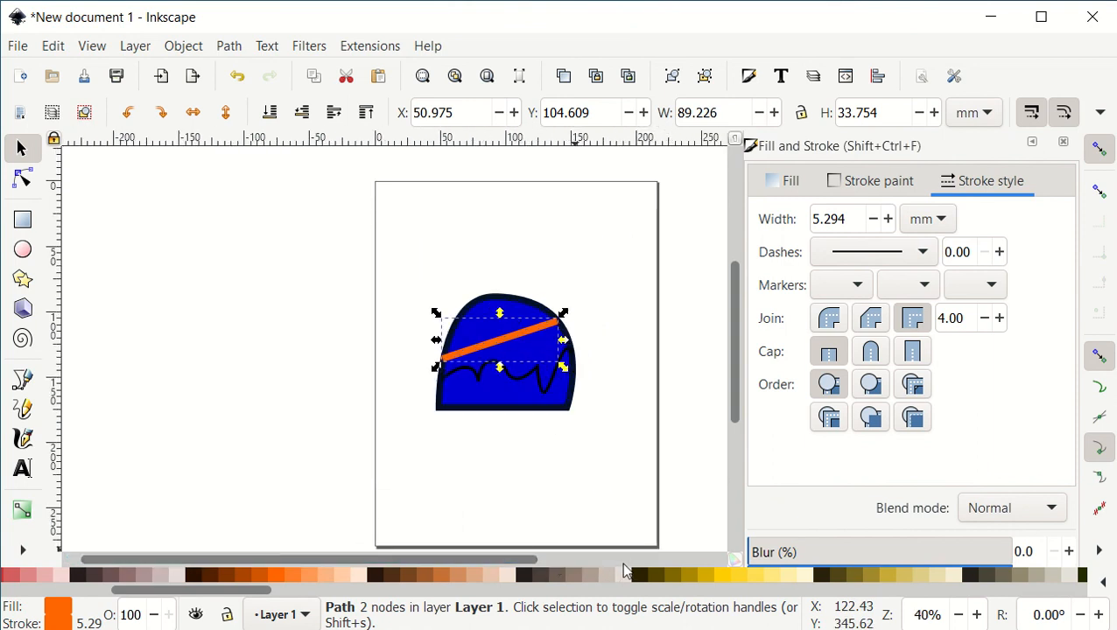
left_click_drag(453, 570, 509, 567)
key("plus")
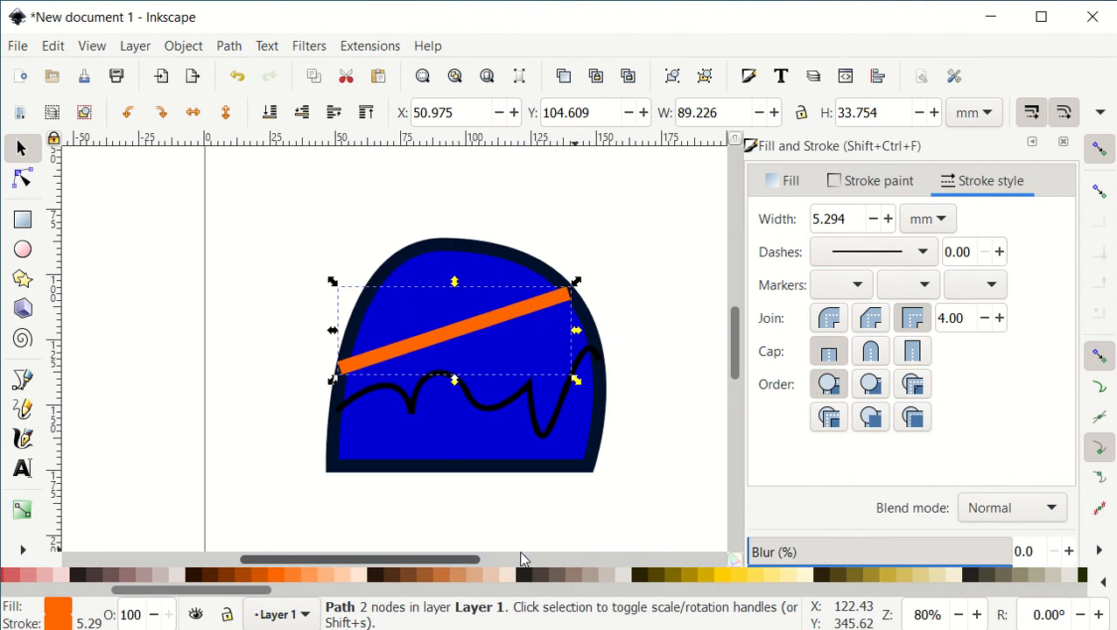
key("minus")
key("minus")
key("plus")
key("plus")
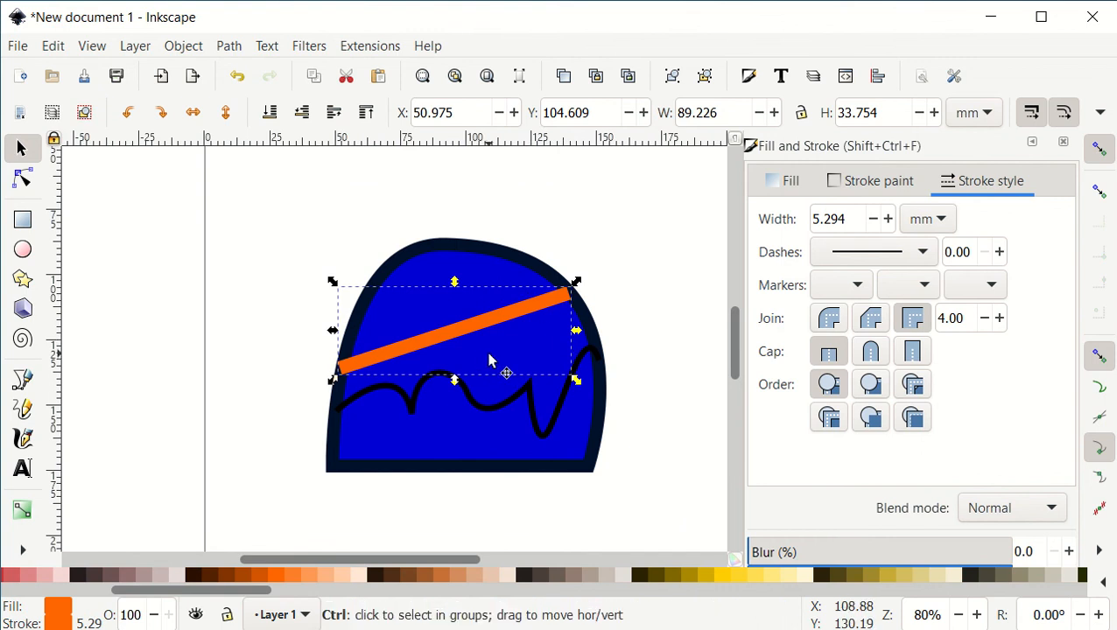
Inspect the dome at zoom levels between 56% and 159%, panning sideways across it, and return to 80%
scroll(489, 360, "up", 1, "ctrl")
scroll(489, 360, "down", 2, "ctrl")
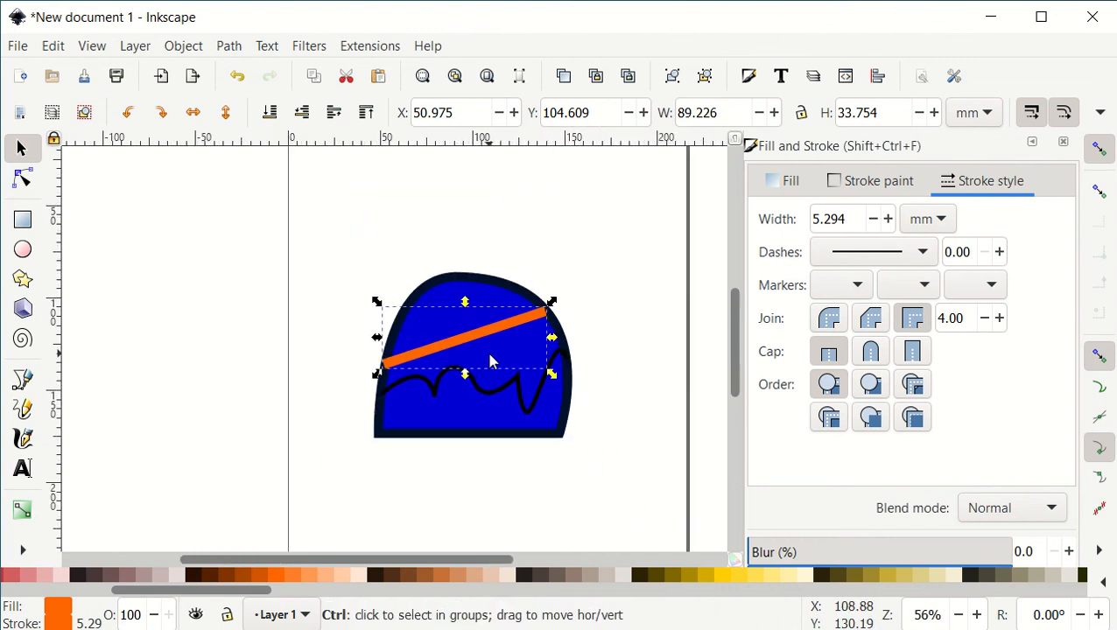
scroll(489, 361, "up", 1, "ctrl")
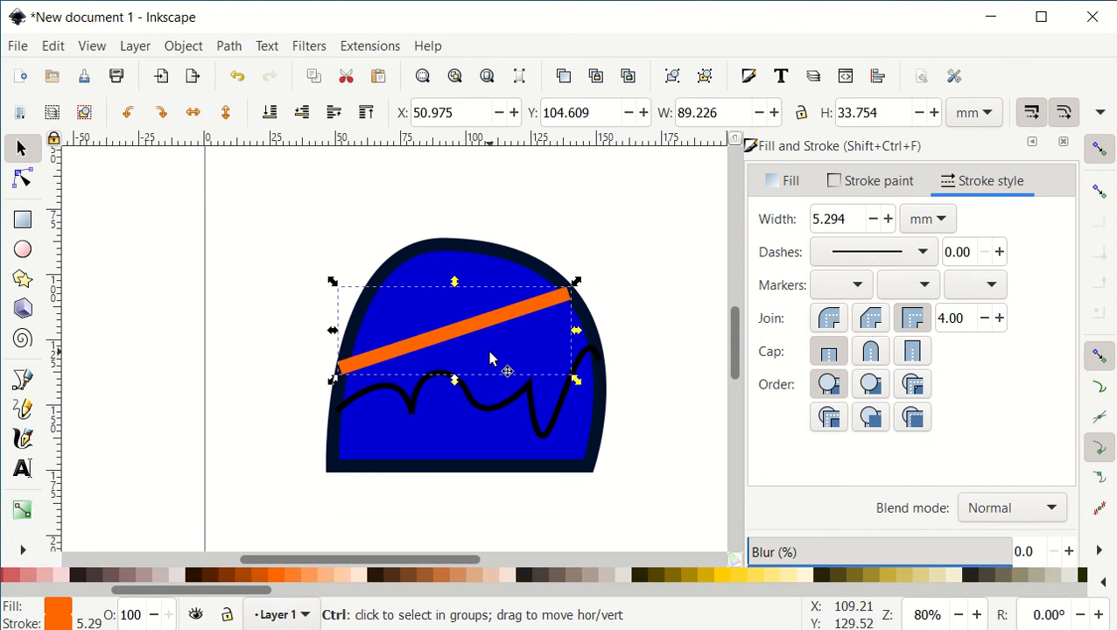
scroll(493, 351, "up", 1, "ctrl")
scroll(492, 350, "down", 1, "ctrl")
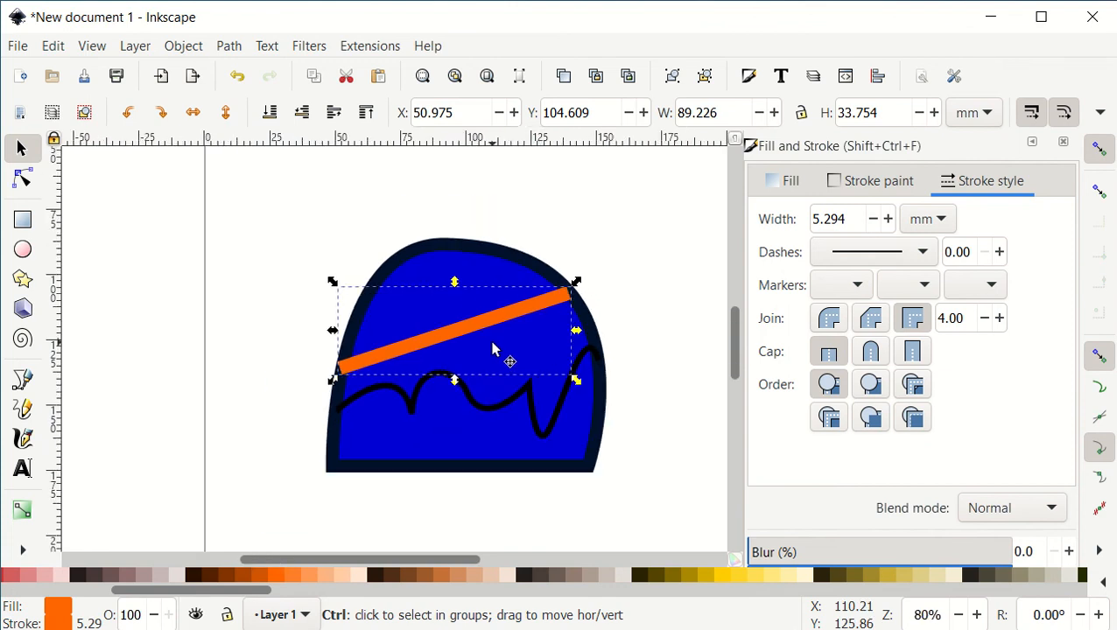
scroll(493, 351, "right", 2, "shift")
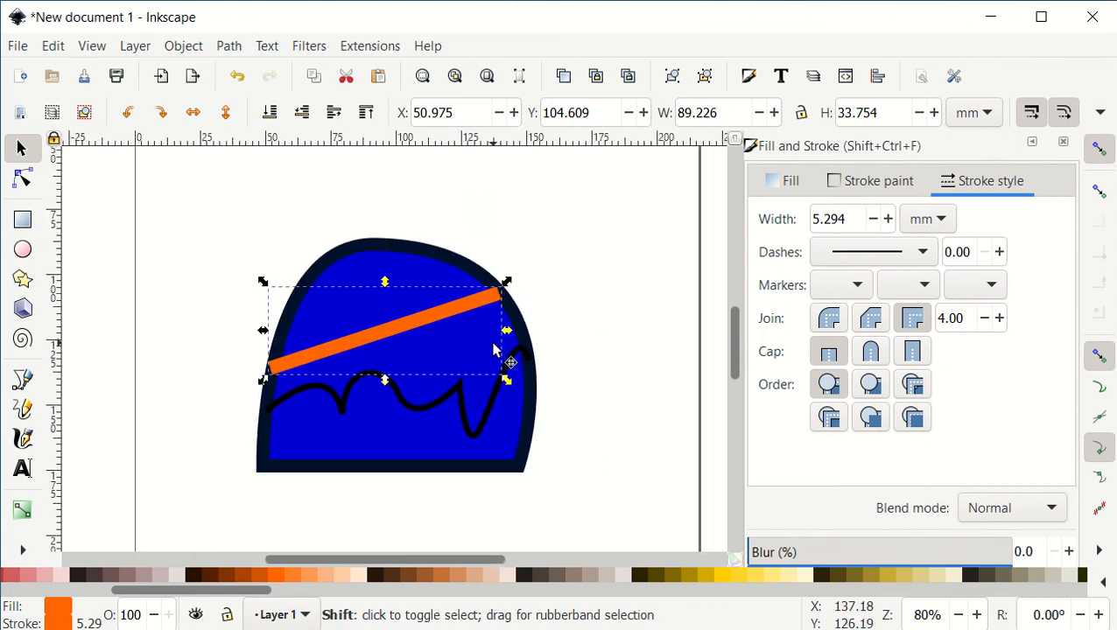
scroll(496, 354, "left", 1, "shift")
scroll(495, 353, "left", 1, "shift")
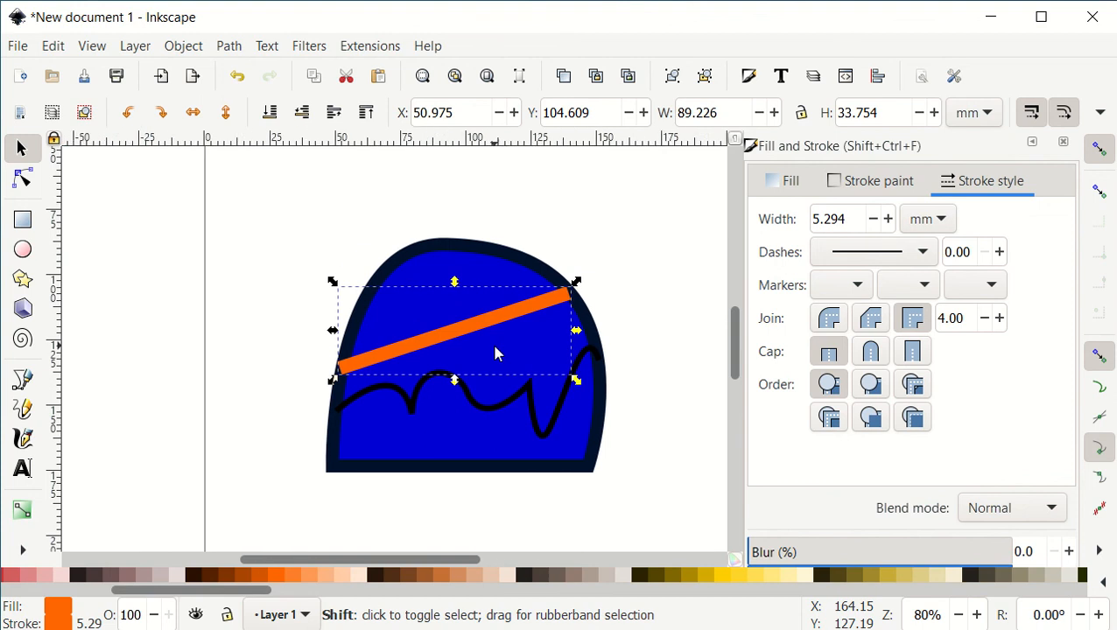
scroll(495, 353, "right", 1, "shift")
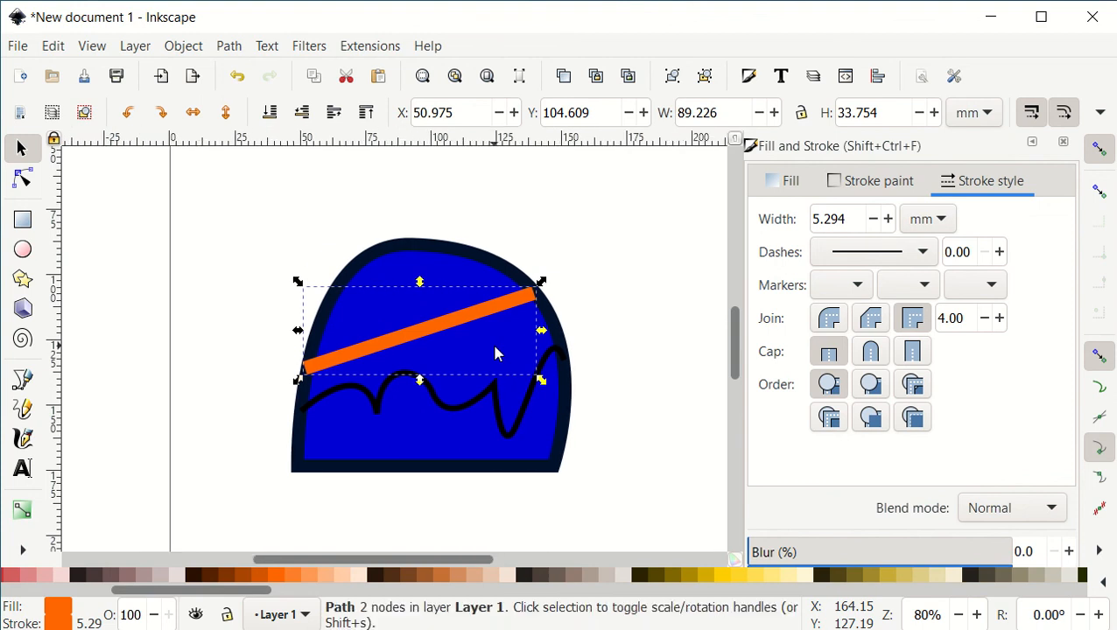
scroll(496, 354, "up", 2, "ctrl")
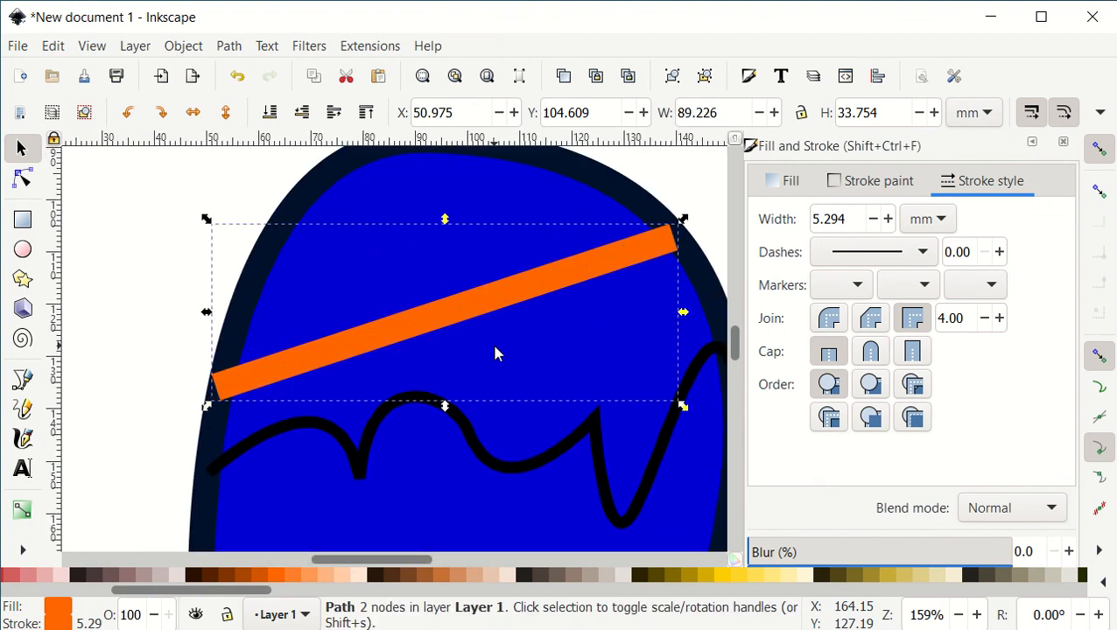
scroll(495, 354, "down", 2, "ctrl")
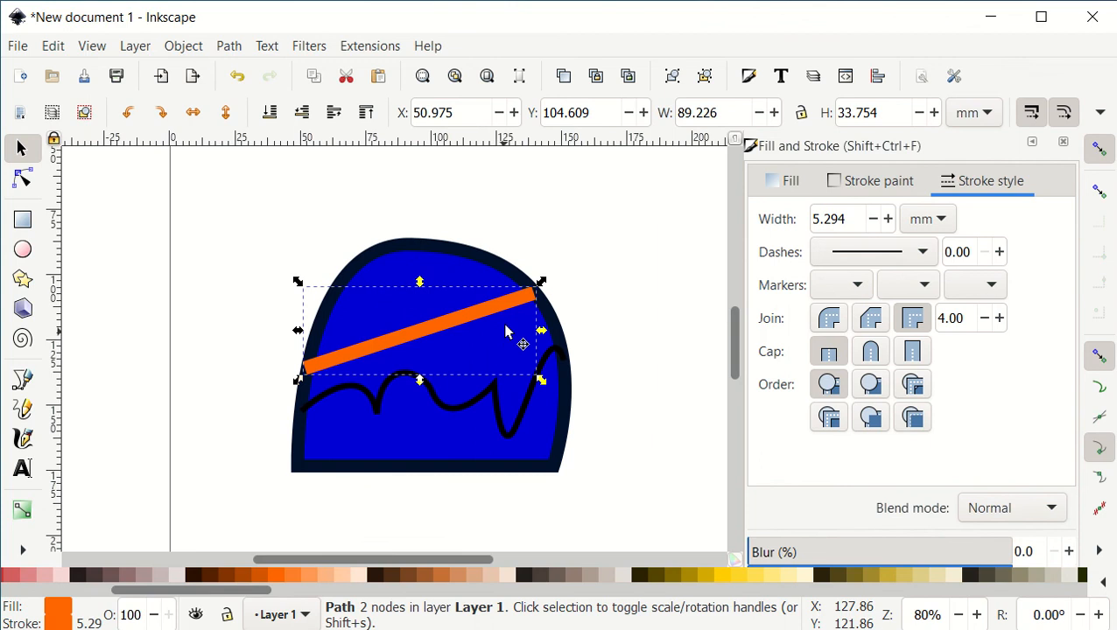